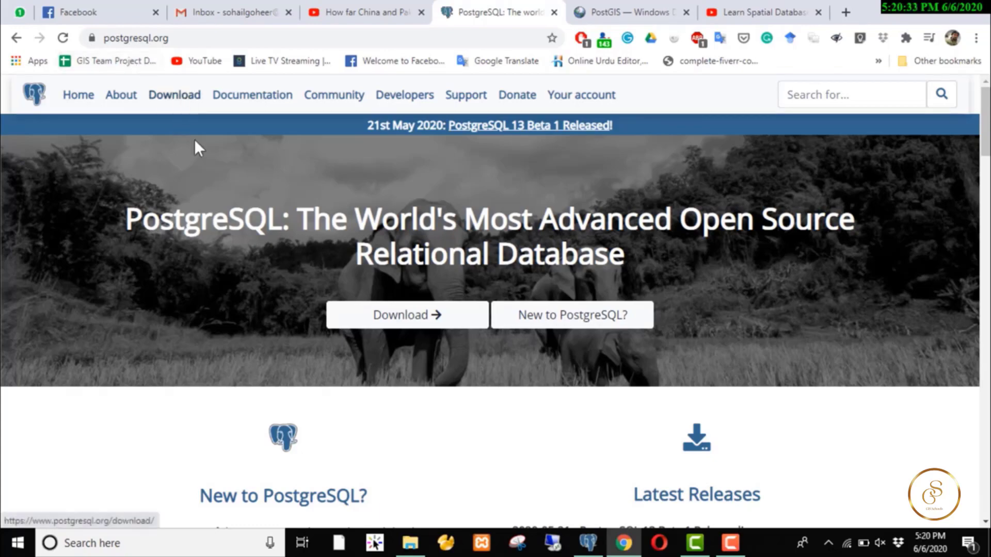
# - Browse the postgresql.org home page, then go to Downloads and its Binary packages list
pyautogui.scroll(-4, 250, 216)
pyautogui.scroll(-2, 250, 216)
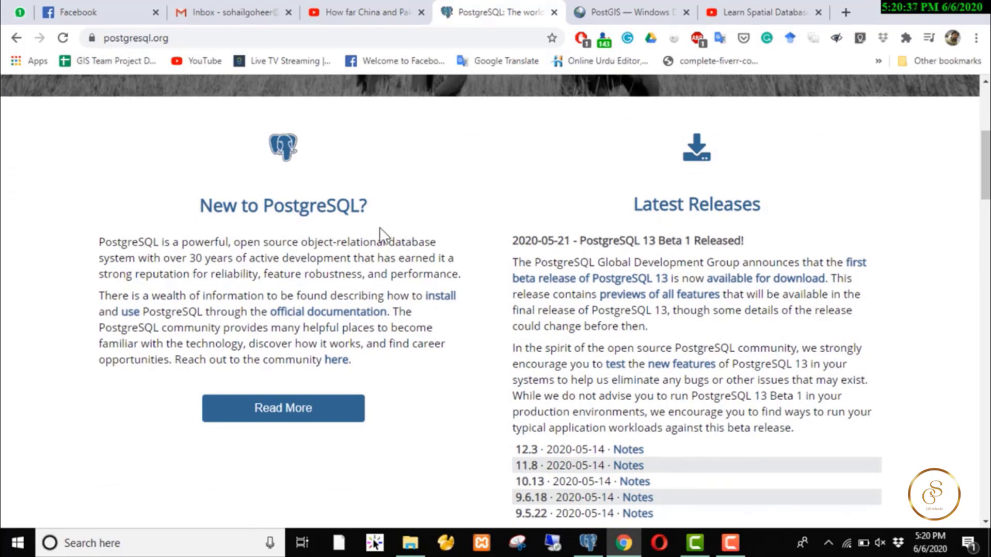
pyautogui.scroll(-5, 499, 249)
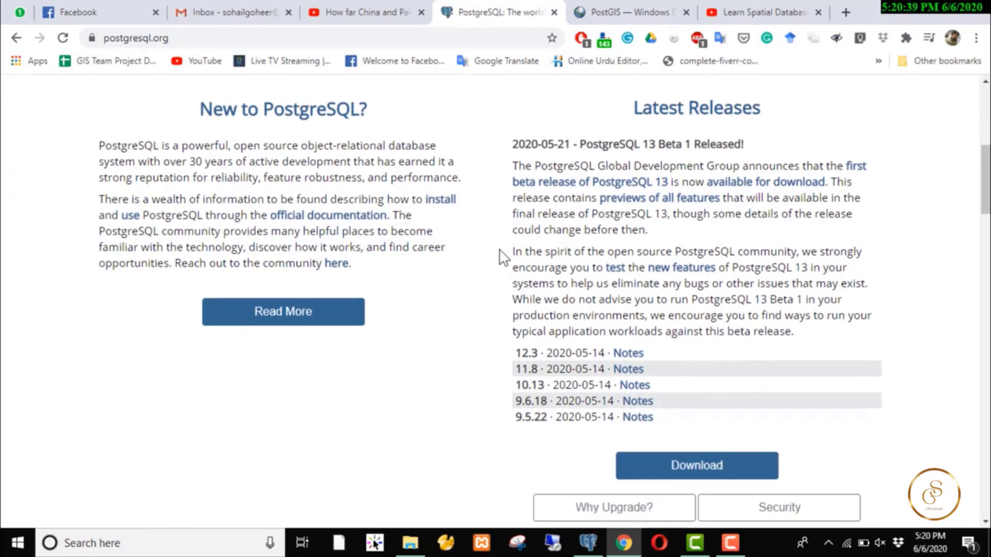
pyautogui.scroll(9, 500, 249)
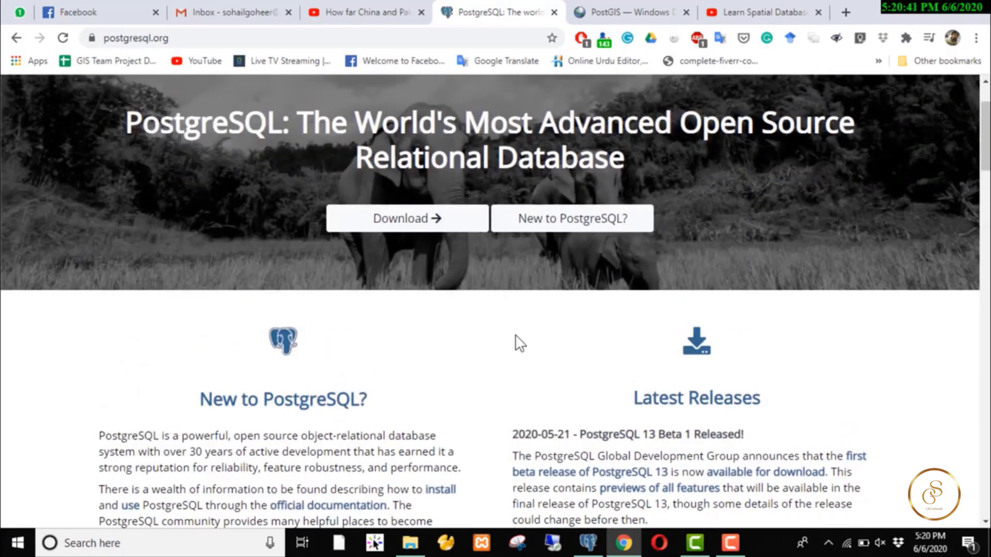
pyautogui.scroll(2, 529, 373)
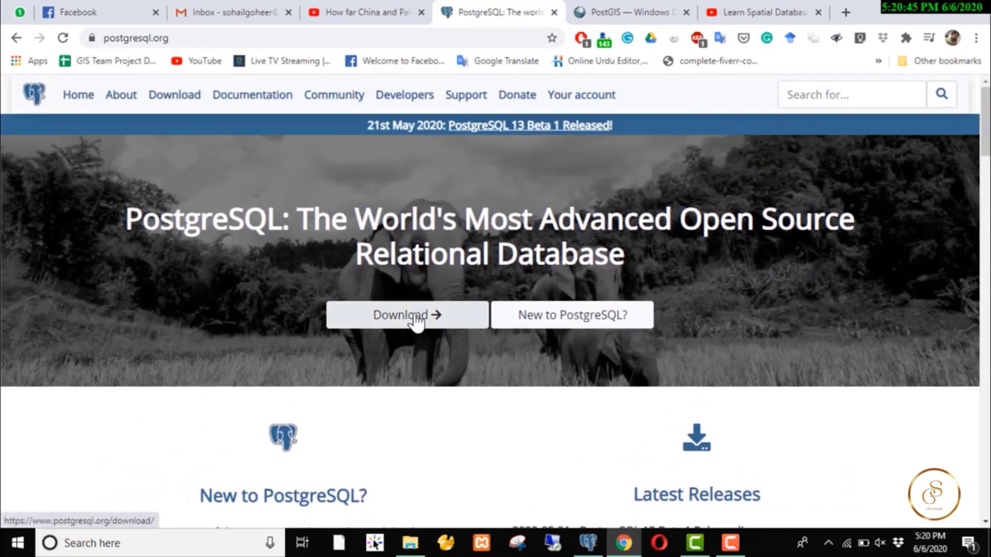
pyautogui.click(171, 96)
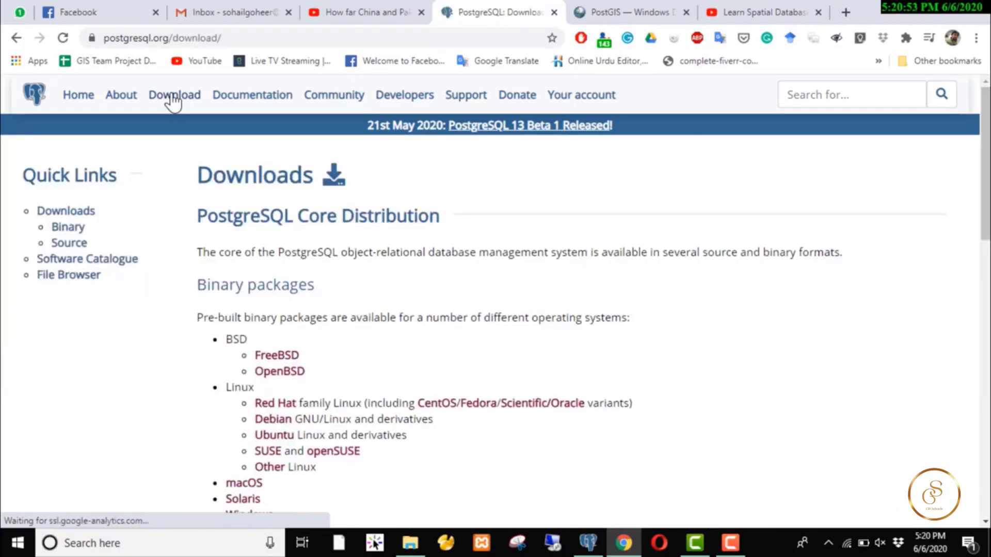
pyautogui.scroll(-4, 561, 391)
pyautogui.scroll(-5, 562, 384)
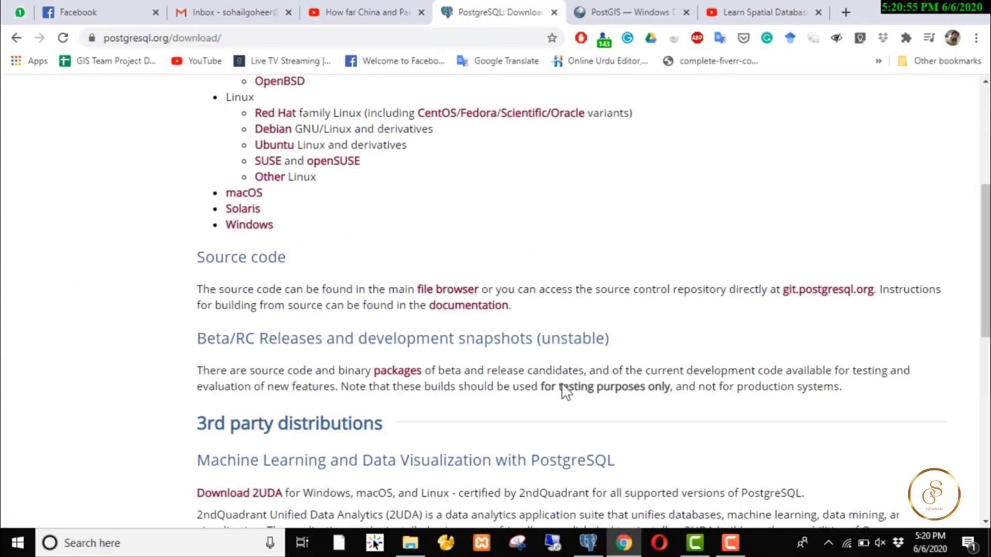
pyautogui.scroll(6, 563, 384)
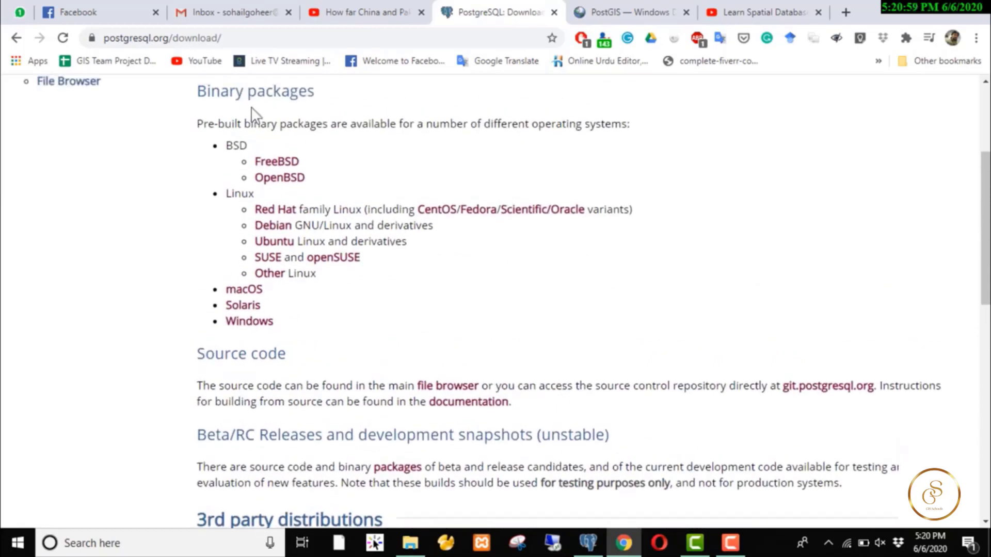
# - Follow the Windows binary packages link through to the EnterpriseDB installer download page
pyautogui.click(250, 330)
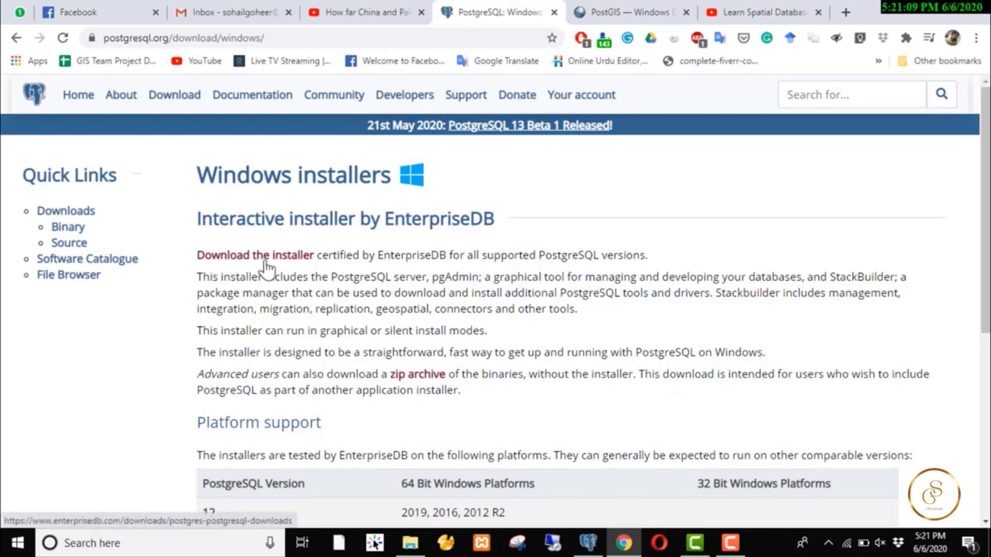
pyautogui.scroll(-2, 312, 361)
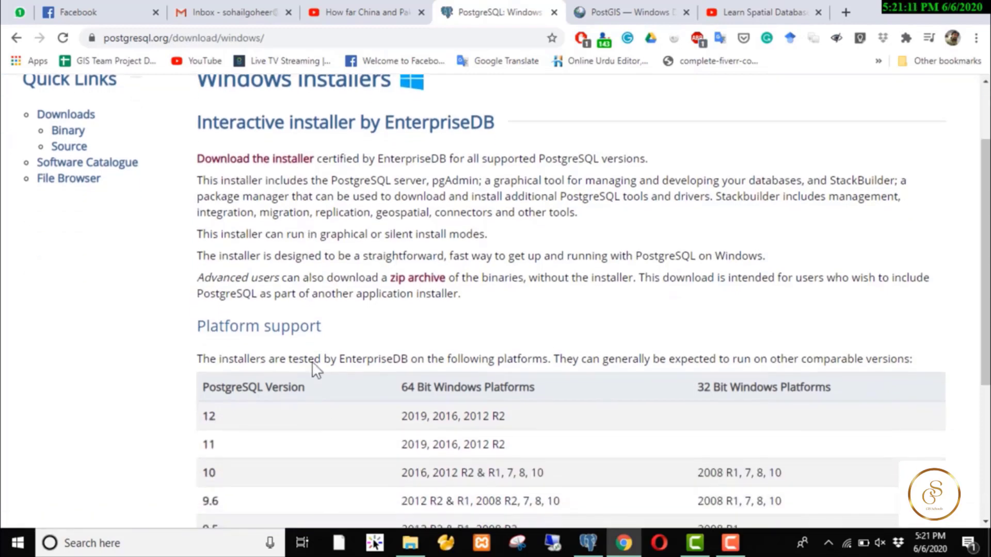
pyautogui.scroll(-4, 318, 393)
pyautogui.scroll(6, 318, 392)
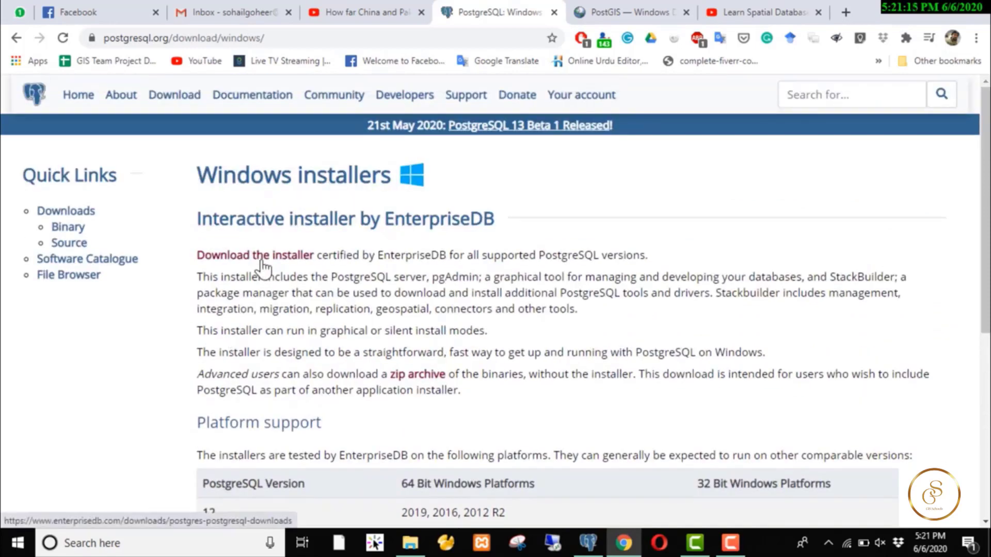
pyautogui.click(261, 258)
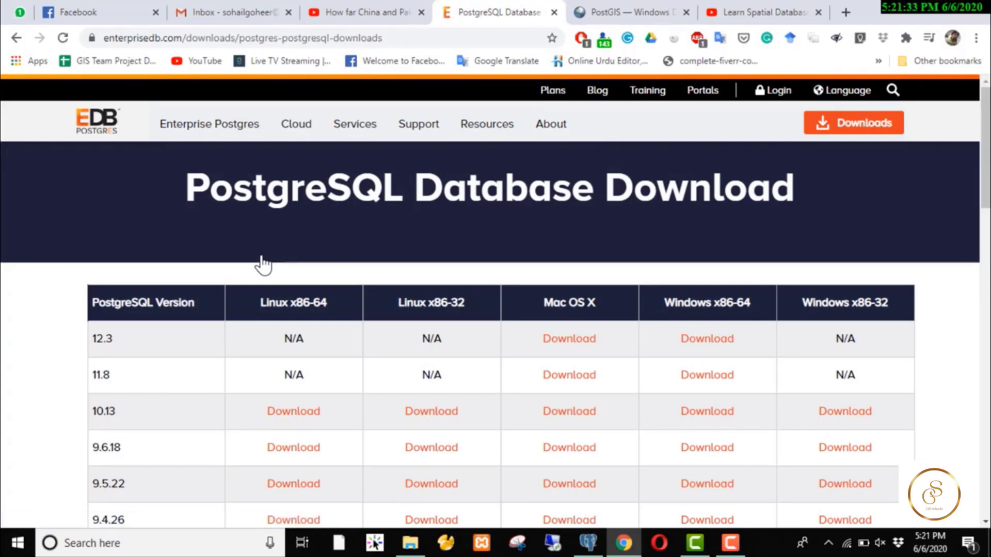
pyautogui.scroll(-4, 347, 325)
pyautogui.scroll(2, 348, 325)
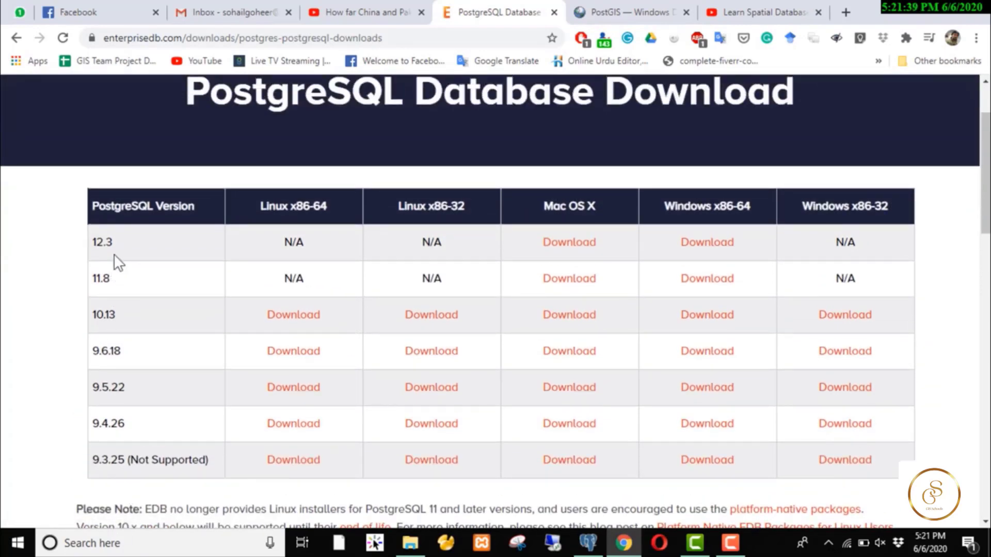
pyautogui.scroll(-4, 114, 253)
pyautogui.scroll(2, 114, 254)
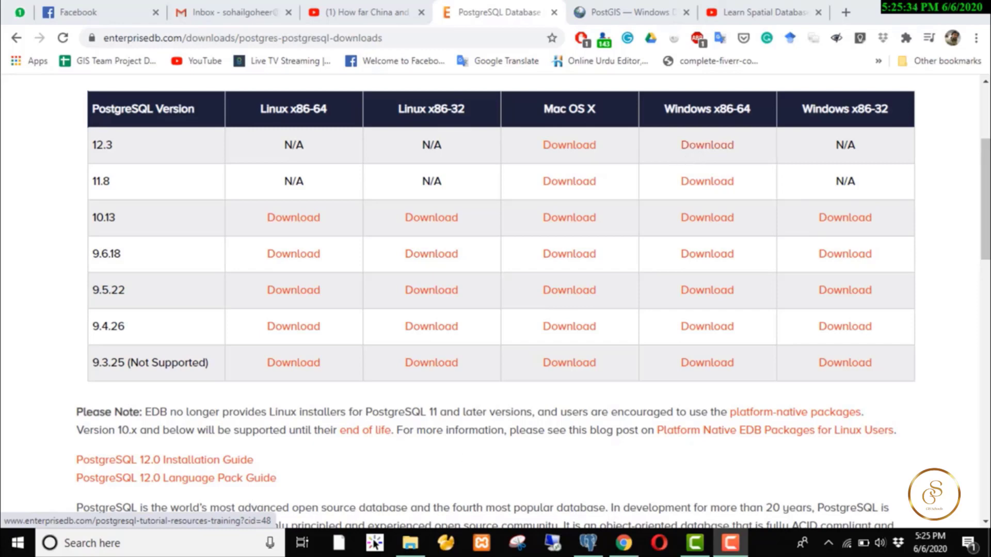
pyautogui.click(596, 550)
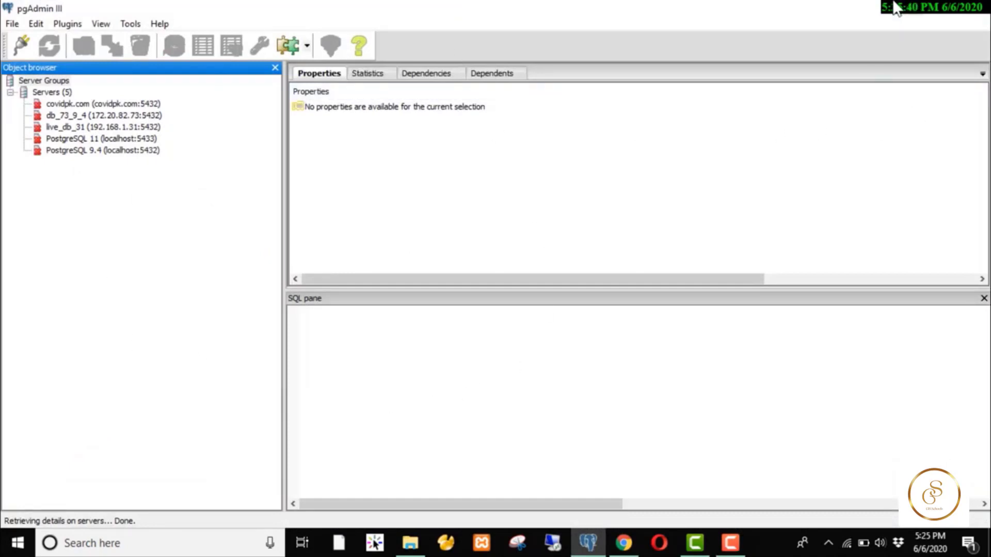
pyautogui.hotkey('alt', 'Tab')
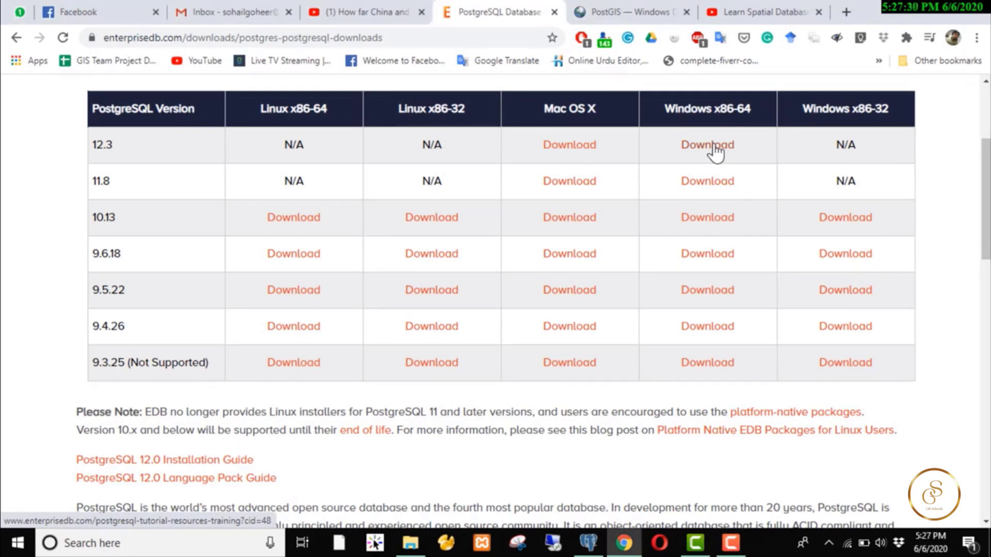
# - Download the PostgreSQL 12.3 Windows x86-64 installer and start the download
pyautogui.click(714, 147)
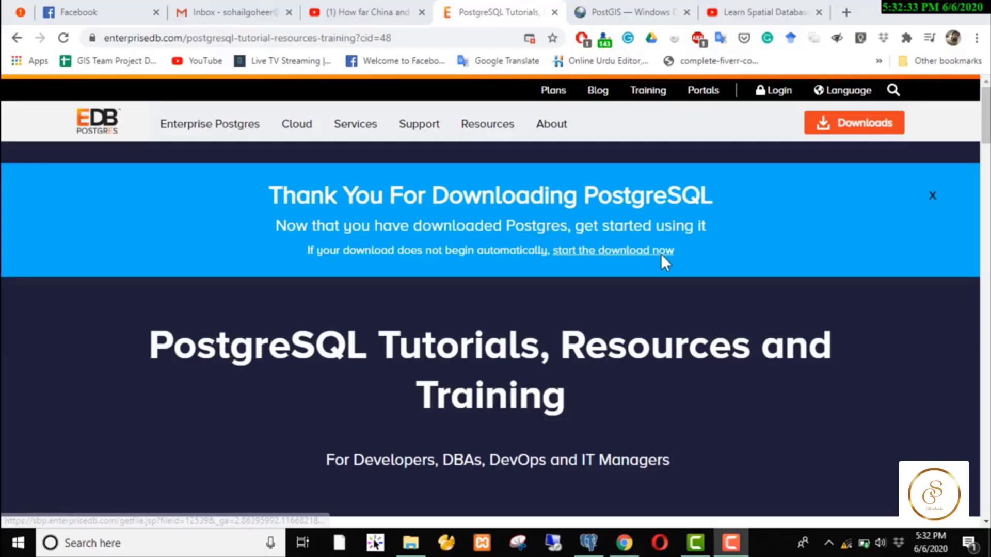
pyautogui.click(636, 256)
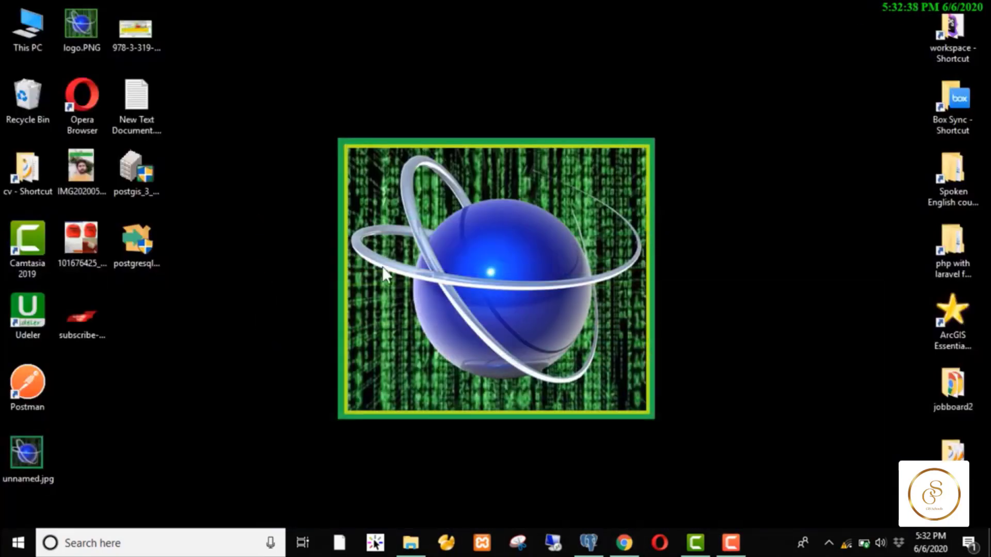
# - Check the PostgreSQL 12.3 installer's properties, confirming its 193 MB size
pyautogui.moveTo(134, 246); pyautogui.dragTo(268, 163)
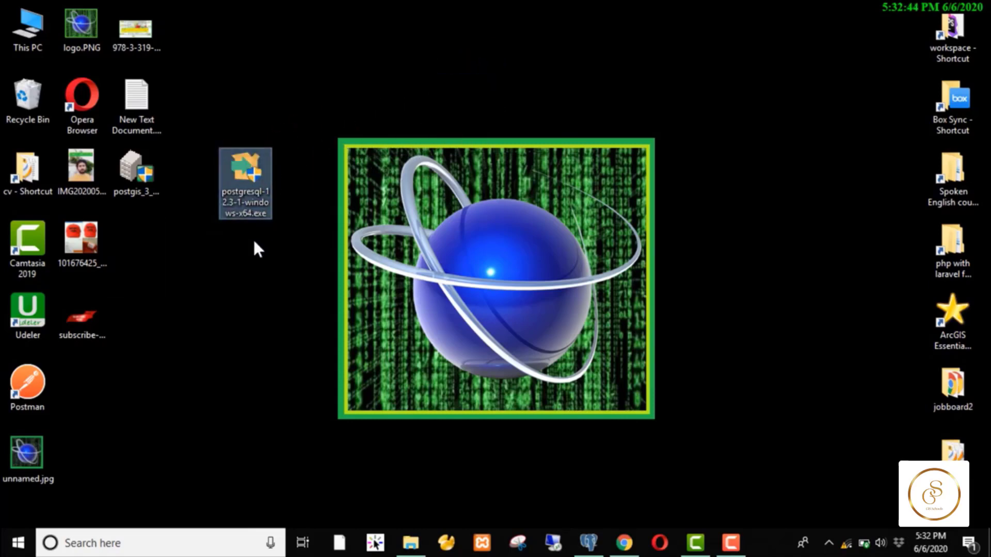
pyautogui.rightClick(244, 187)
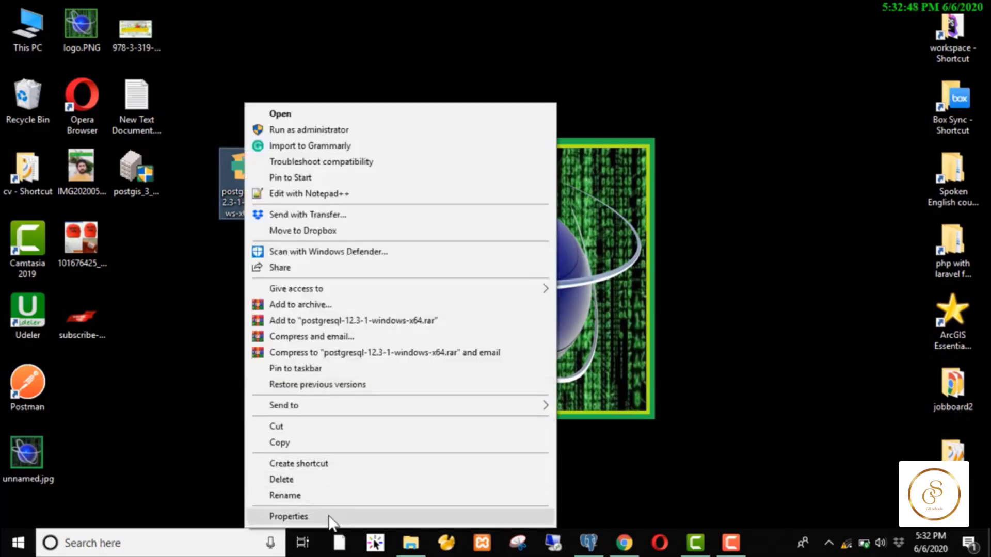
pyautogui.click(289, 517)
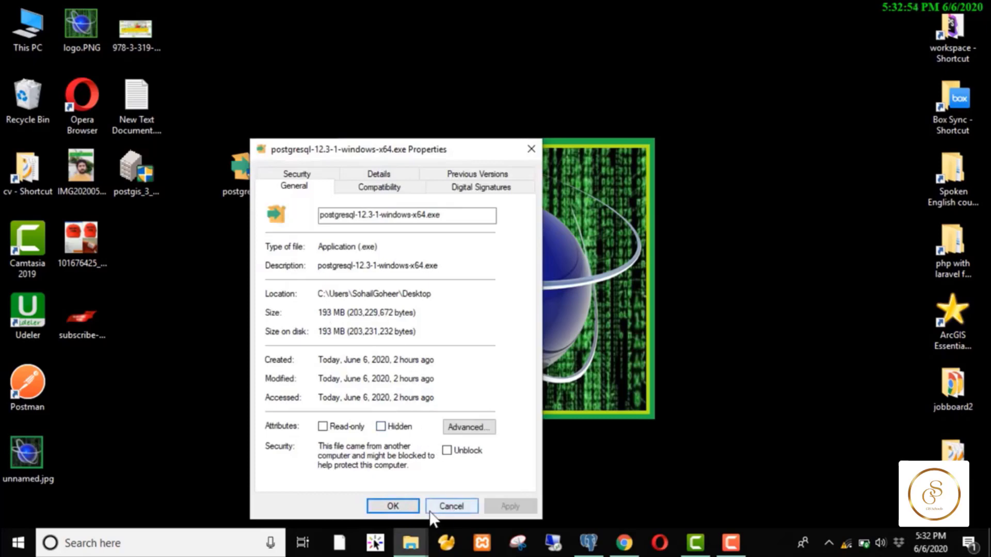
pyautogui.click(410, 507)
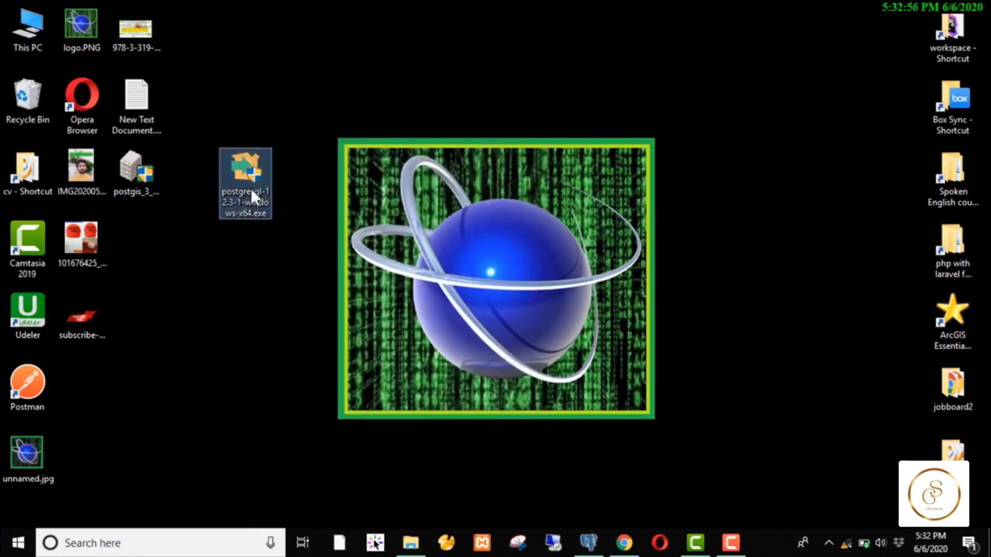
# - Place the installer under the PostGIS installer and return to Chrome's PostGIS downloads tab
pyautogui.moveTo(250, 185); pyautogui.dragTo(158, 243)
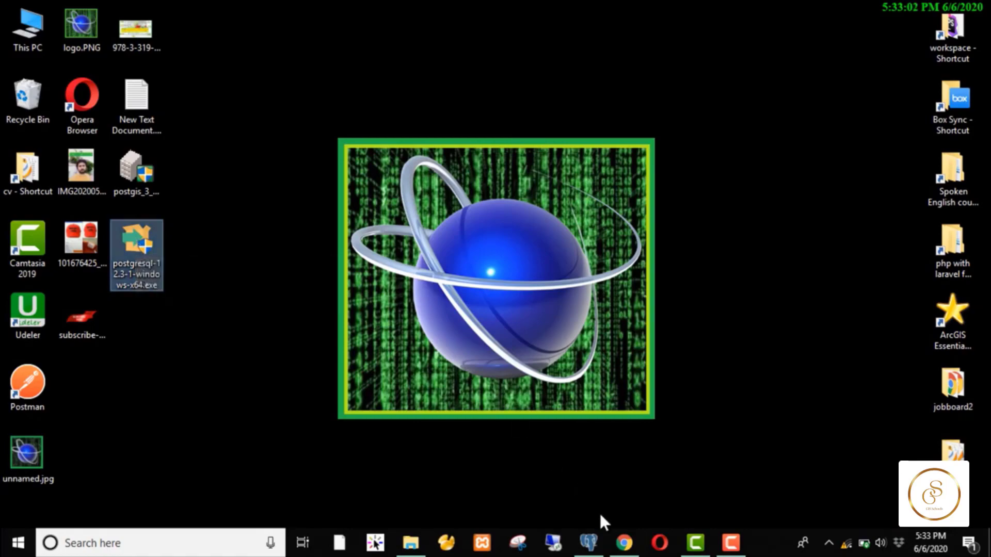
pyautogui.click(623, 544)
pyautogui.click(645, 9)
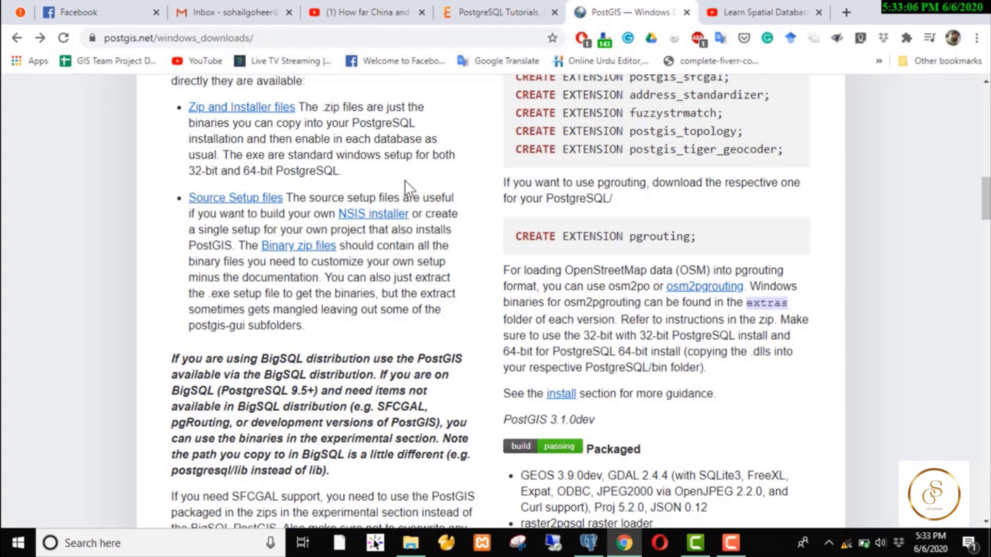
# - Scroll through the PostGIS Windows downloads page, then minimize Chrome to reveal the desktop
pyautogui.scroll(5, 410, 189)
pyautogui.scroll(12, 408, 181)
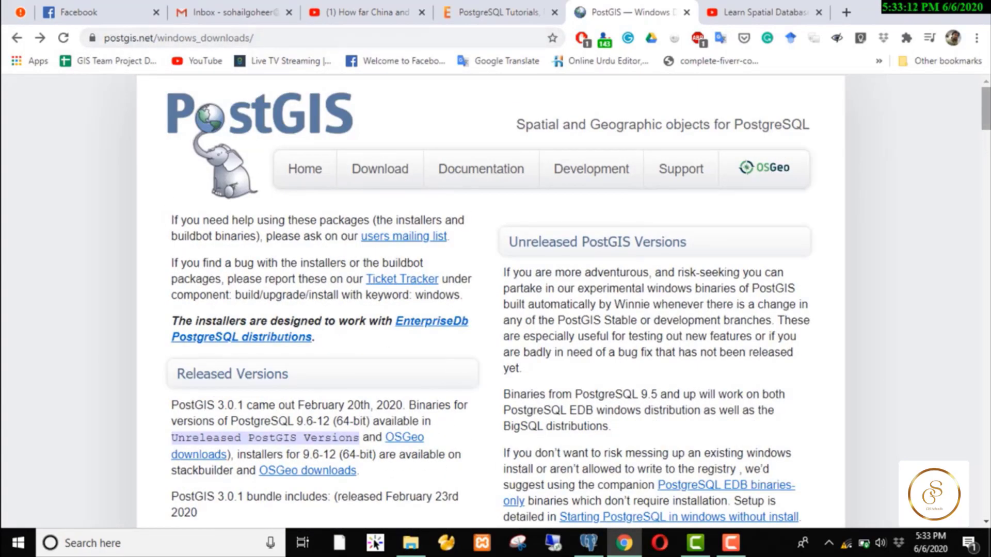
pyautogui.scroll(-15, 368, 181)
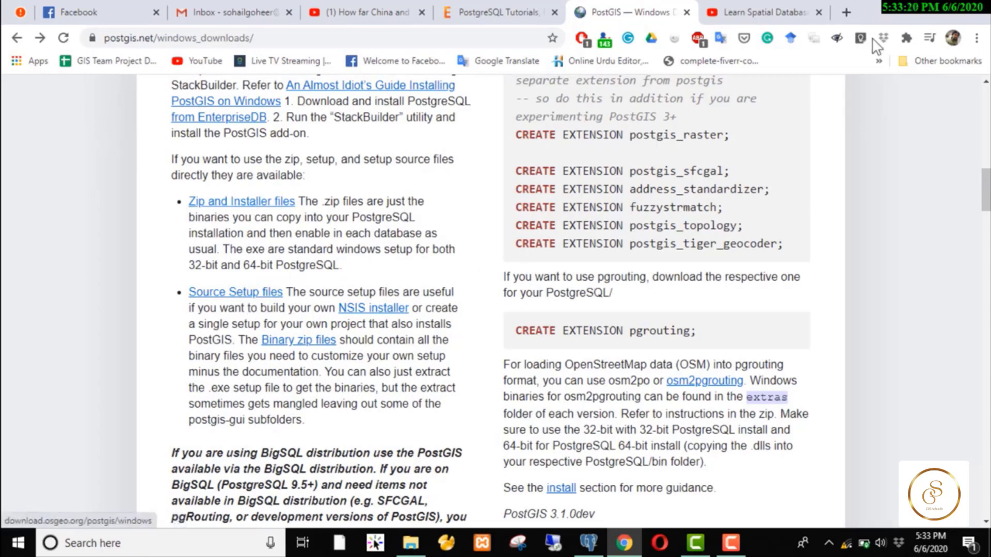
pyautogui.click(910, 8)
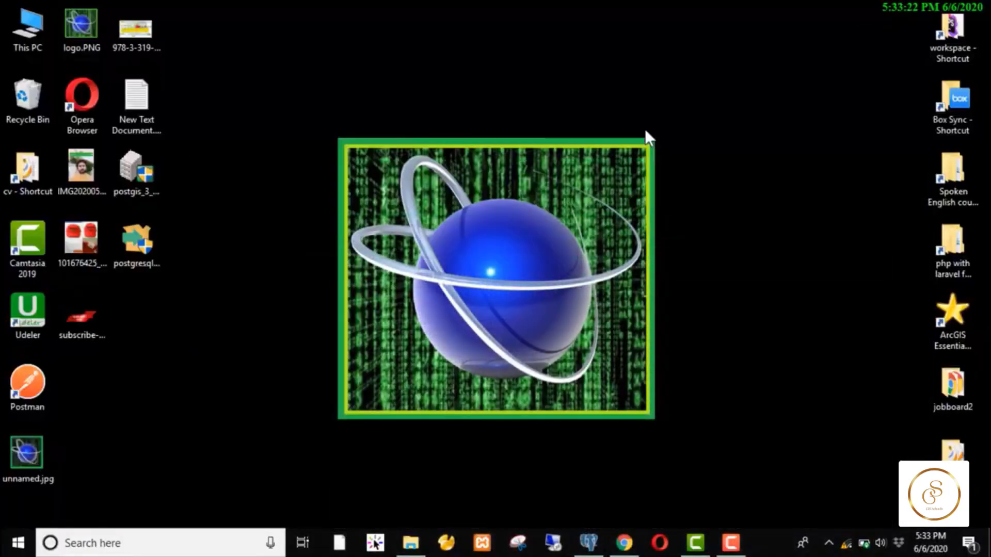
# - Move the postgresql-12.3-1-windows-x64.exe icon to an empty desktop area, apart from the PostGIS installer
pyautogui.click(124, 183)
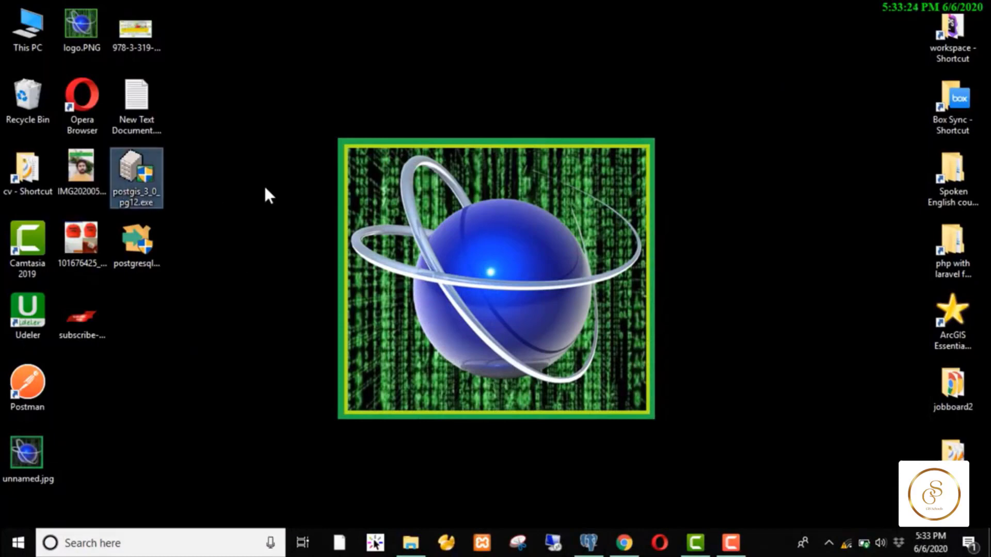
pyautogui.moveTo(210, 174); pyautogui.dragTo(148, 256)
pyautogui.click(227, 229)
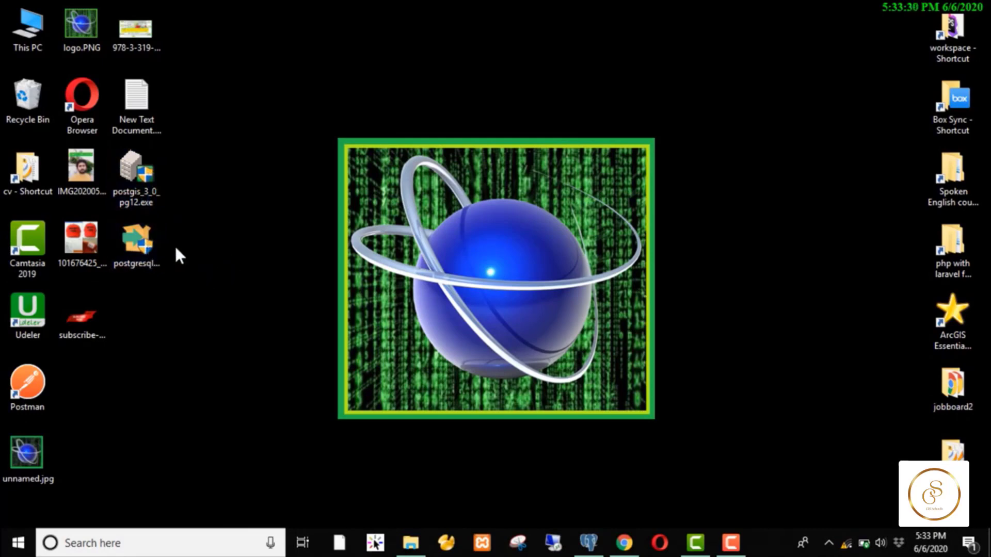
pyautogui.click(146, 253)
pyautogui.moveTo(162, 274); pyautogui.dragTo(213, 299)
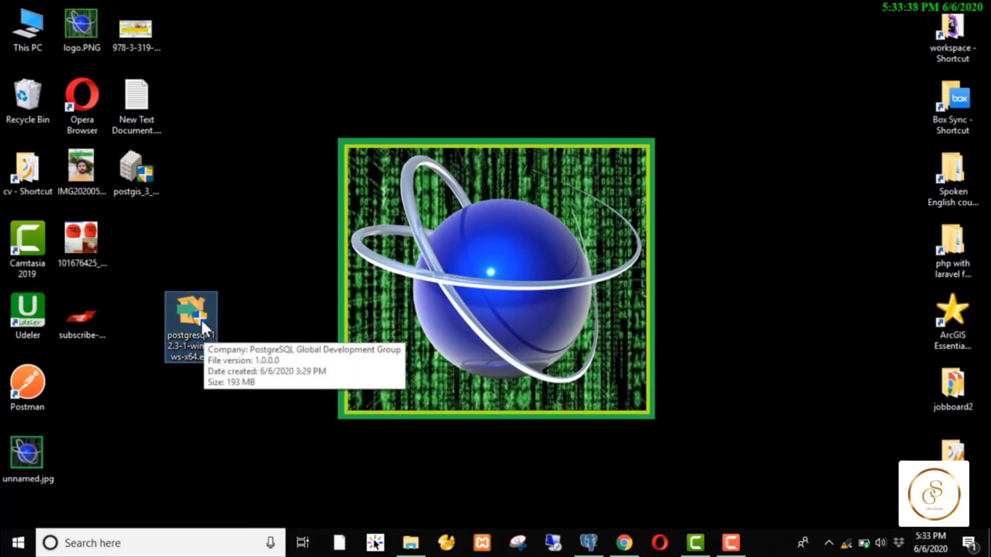
pyautogui.moveTo(226, 383); pyautogui.dragTo(160, 277)
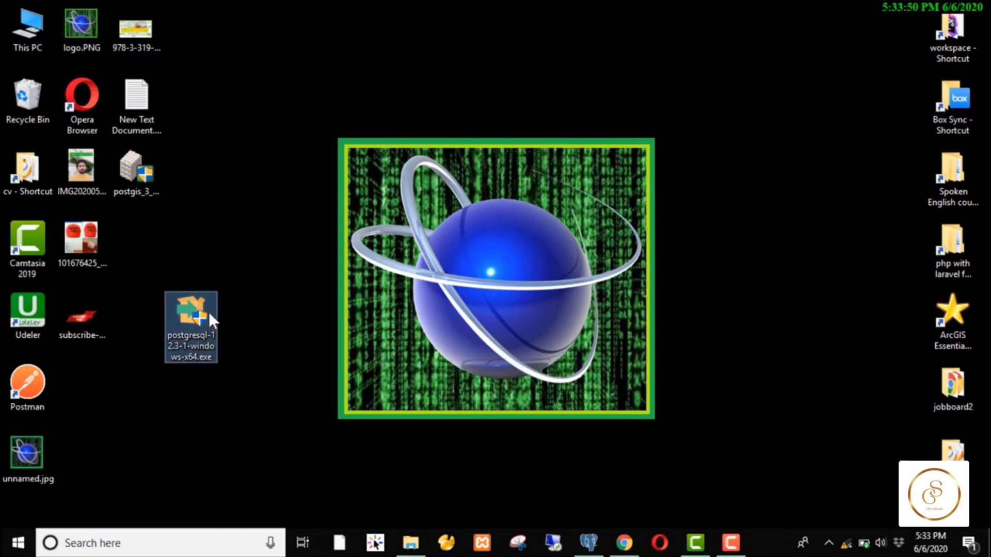
pyautogui.click(195, 378)
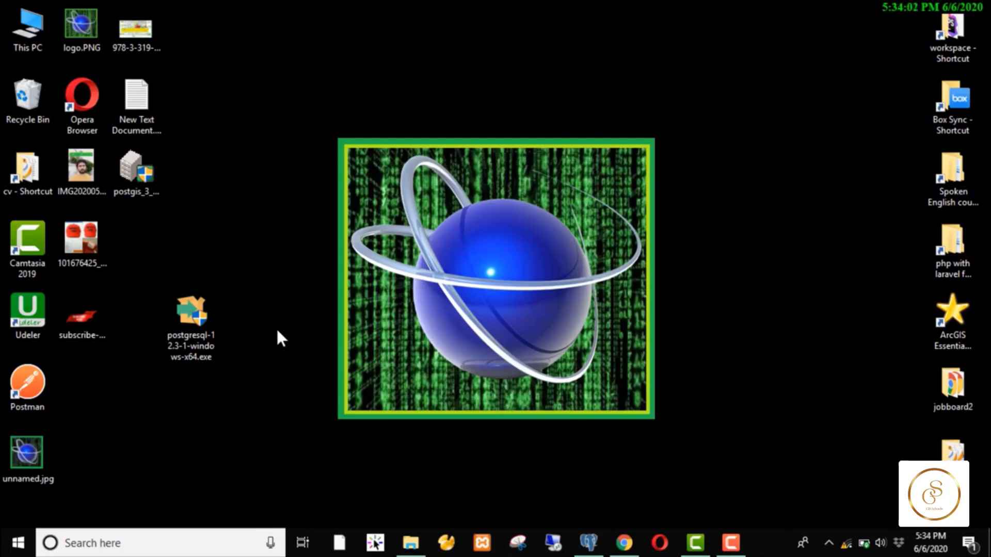
# - Launch the PostgreSQL installer and accept C:\Program Files\PostgreSQL\12 as the installation folder
pyautogui.click(201, 320)
pyautogui.rightClick(200, 319)
pyautogui.click(289, 113)
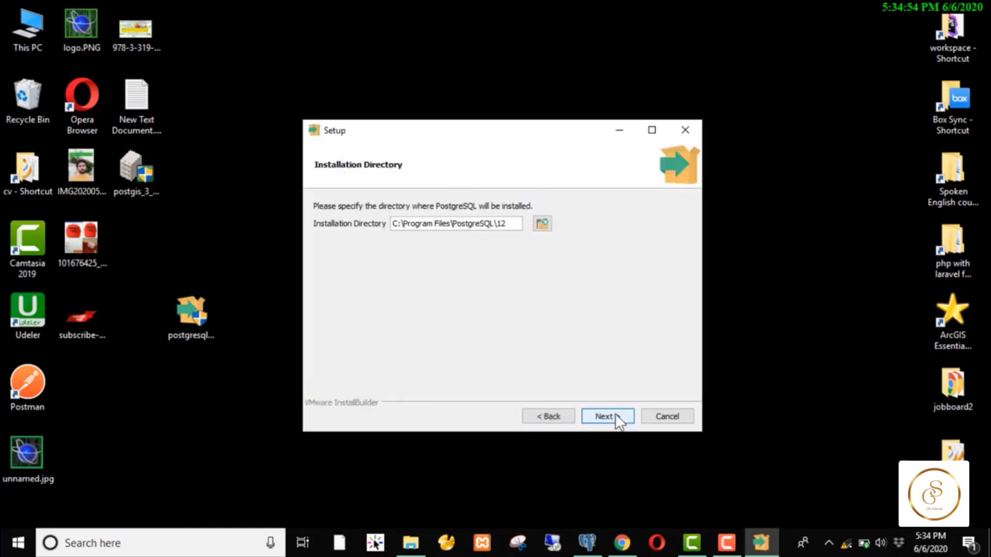
pyautogui.click(449, 223)
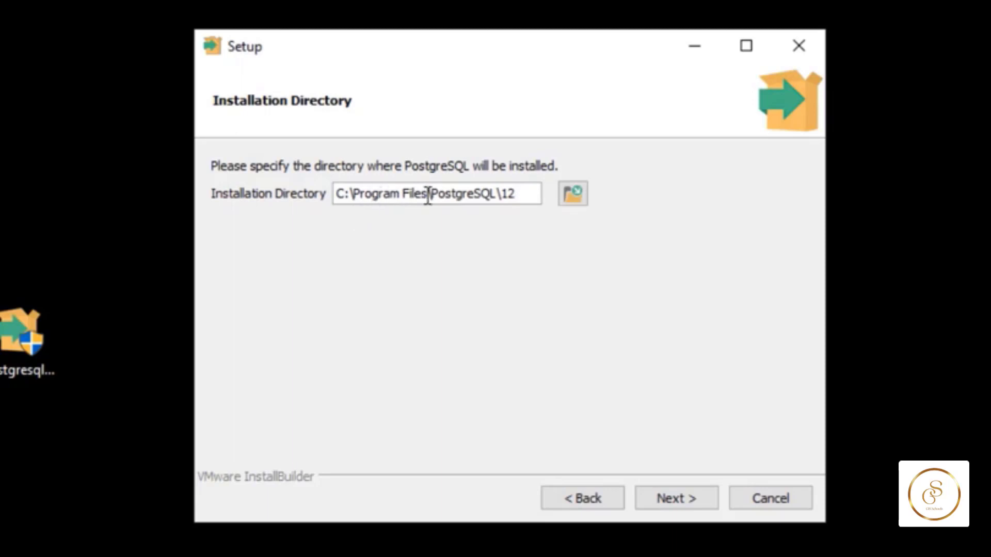
pyautogui.click(682, 500)
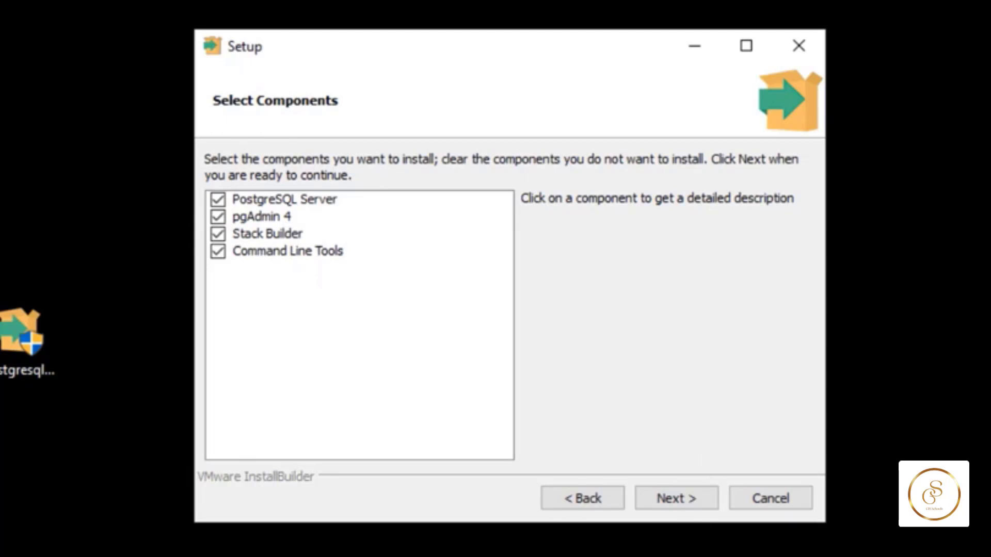
# - Keep PostgreSQL Server, pgAdmin 4, Stack Builder and Command Line Tools selected and continue
pyautogui.moveTo(644, 556)
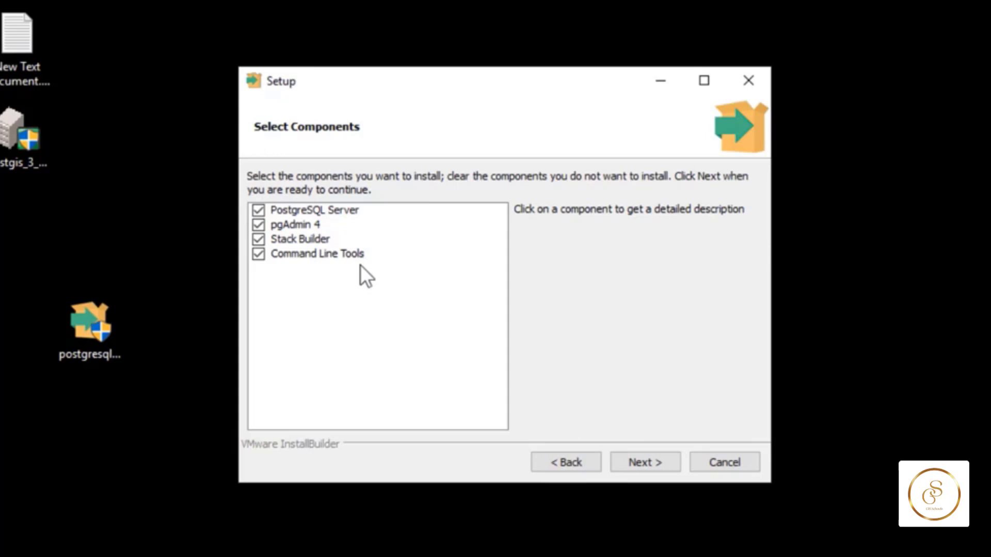
pyautogui.click(645, 462)
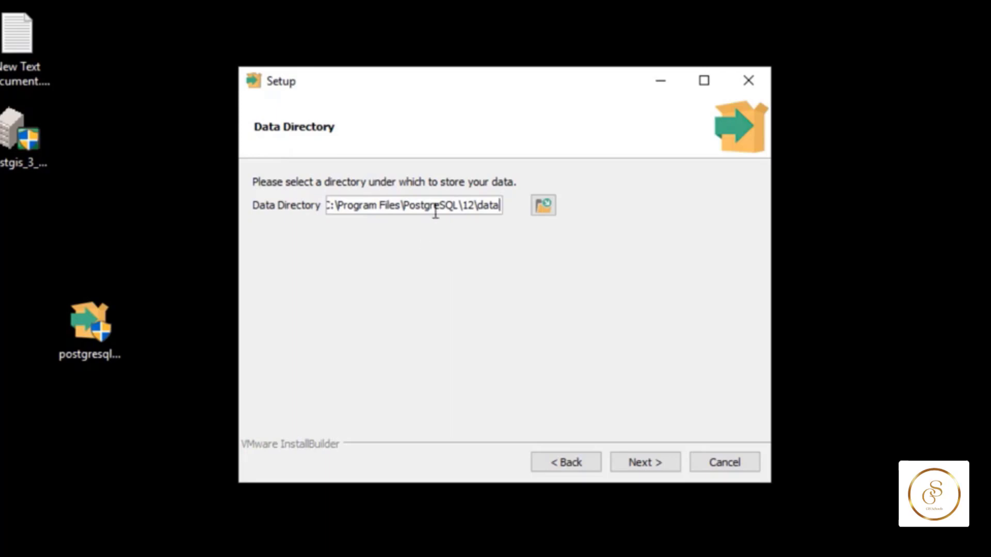
# - Keep the C:\Program Files\PostgreSQL\12\data folder and enter the postgres superuser password twice
pyautogui.moveTo(485, 205); pyautogui.dragTo(480, 205)
pyautogui.click(643, 466)
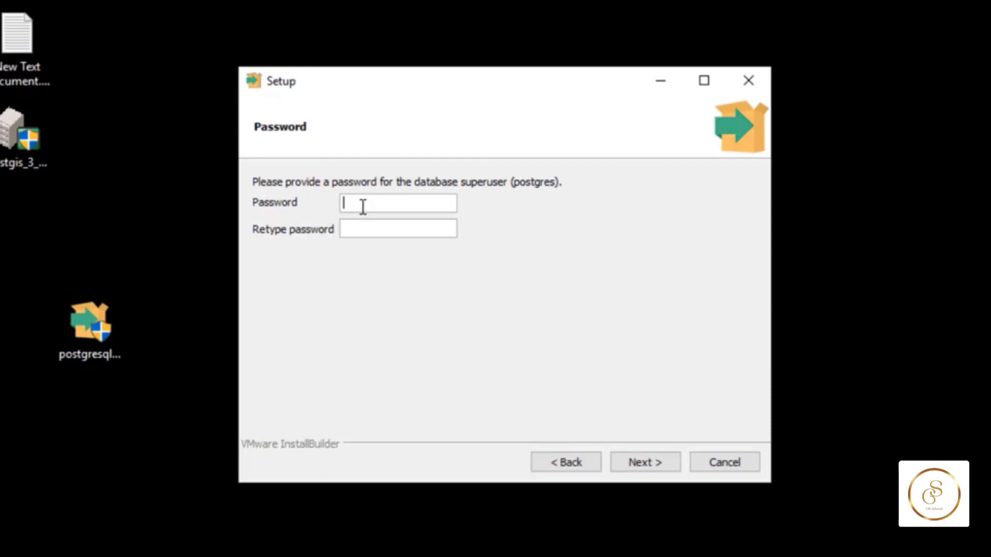
pyautogui.write('******')
pyautogui.press('Tab')
pyautogui.write('******')
pyautogui.click(674, 463)
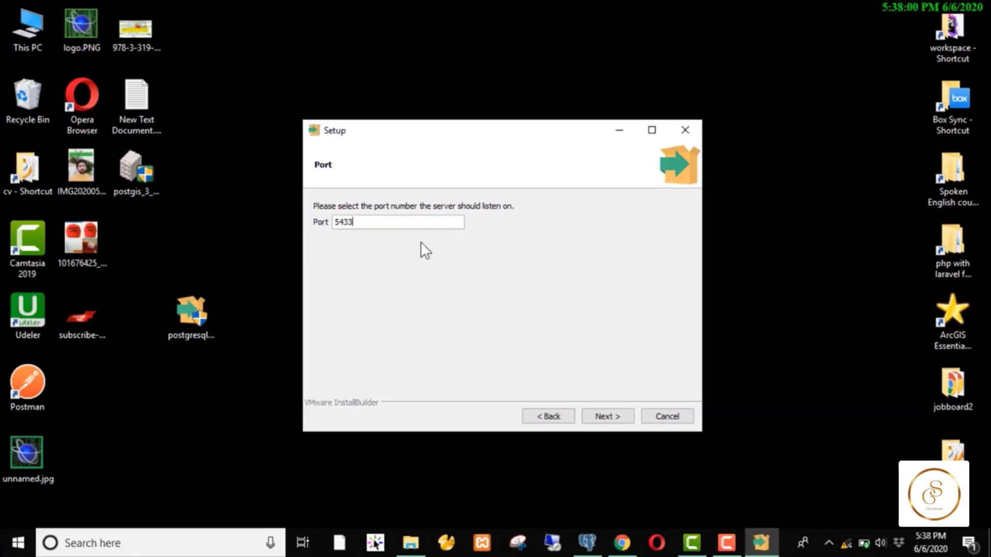
pyautogui.click(599, 547)
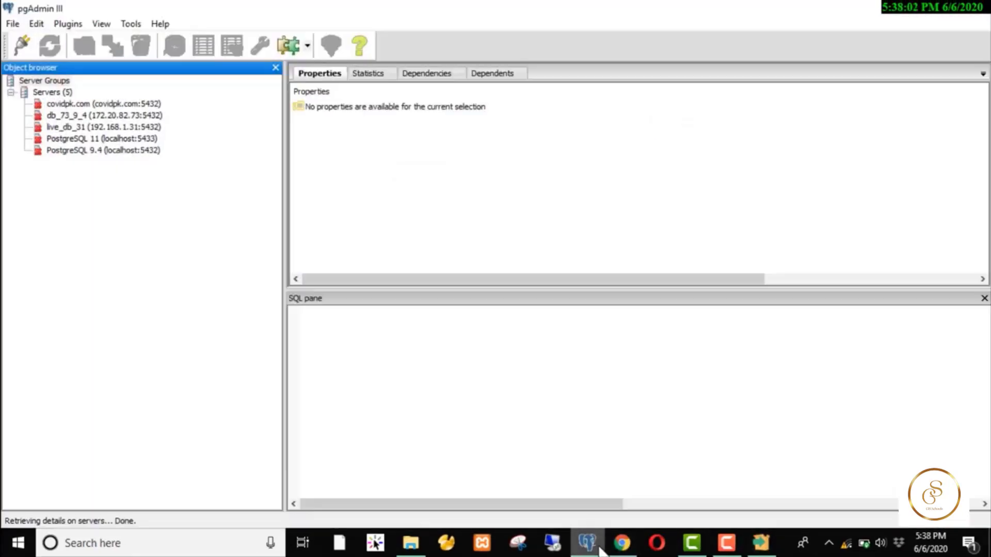
pyautogui.click(164, 22)
pyautogui.click(231, 175)
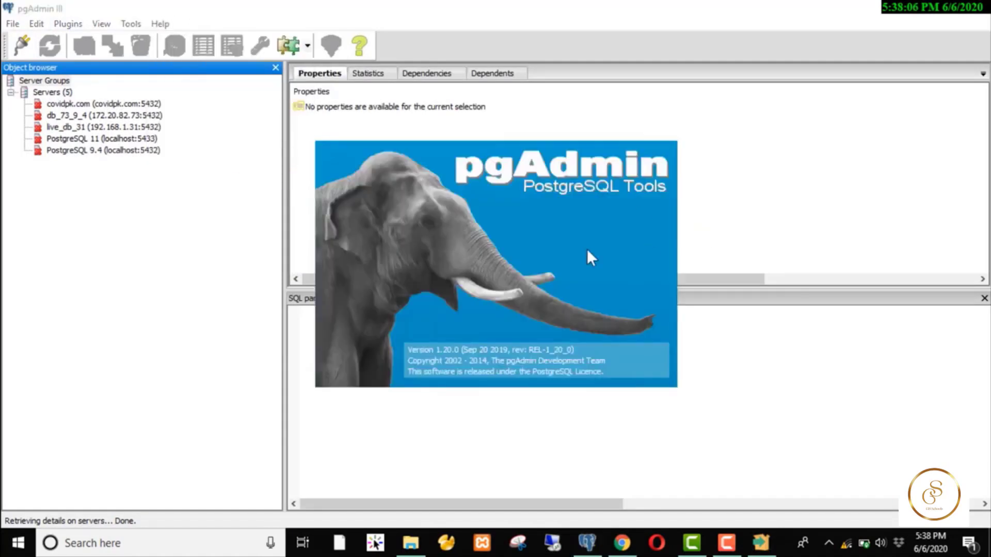
pyautogui.click(488, 367)
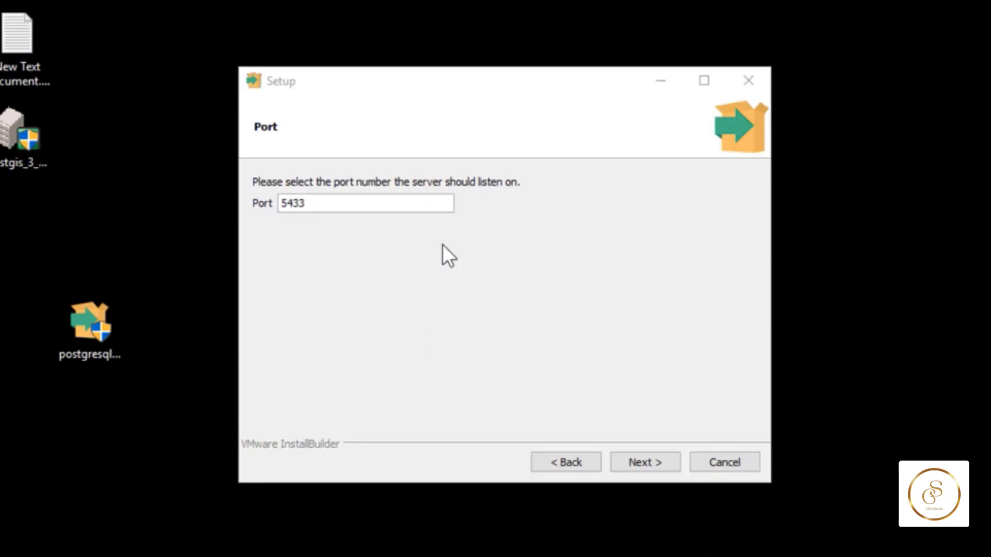
# - Accept port 5433, the default locale and the pre-installation summary, then start installing
pyautogui.click(633, 464)
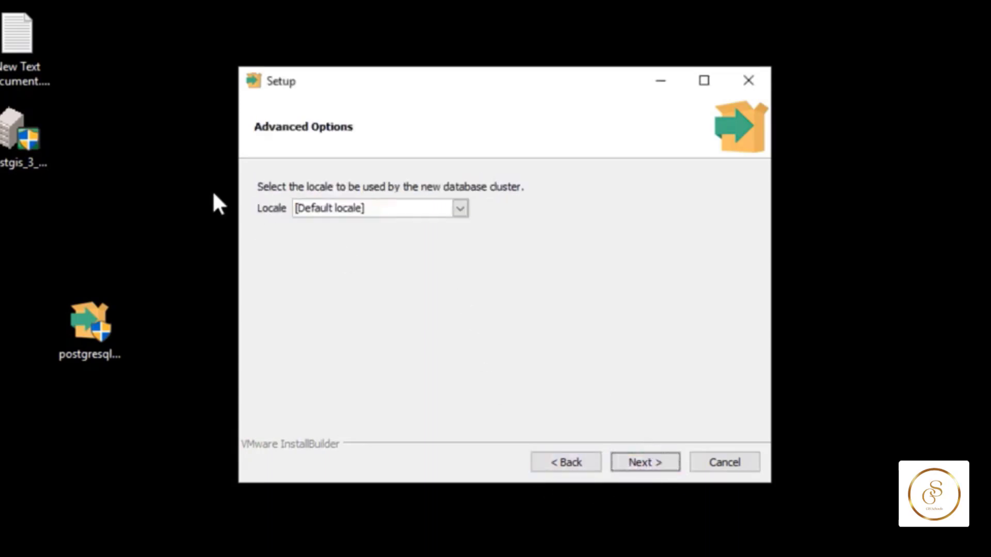
pyautogui.click(650, 470)
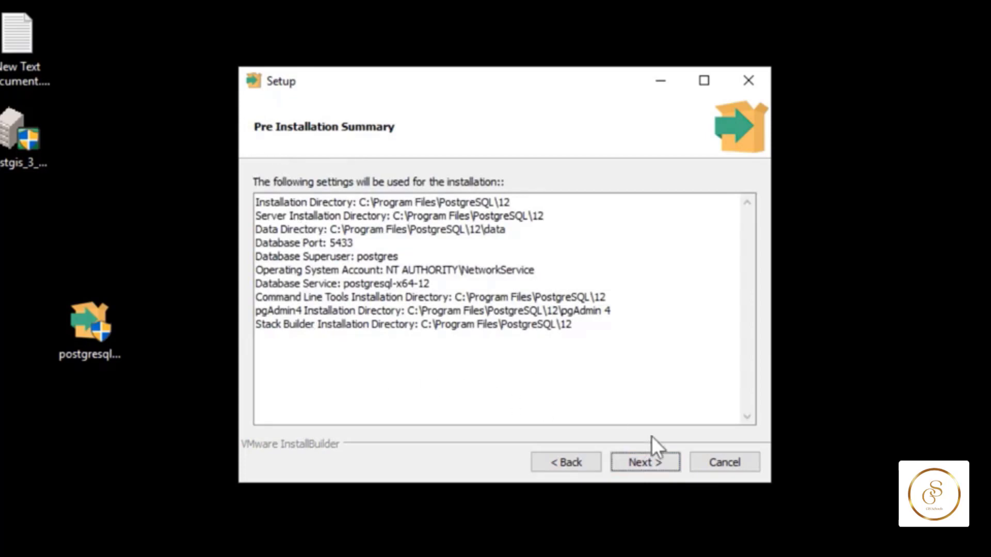
pyautogui.click(646, 463)
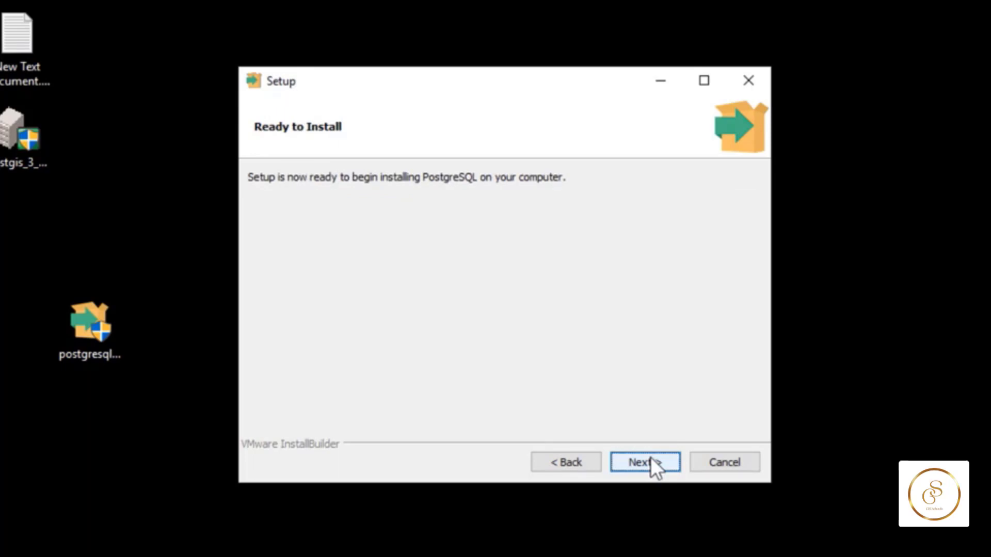
pyautogui.click(651, 457)
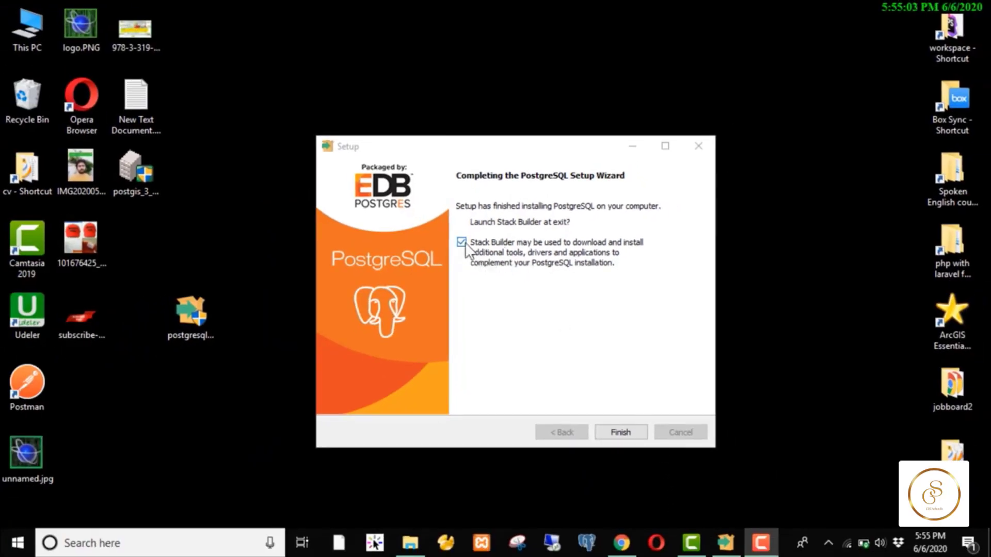
# - Finish setup without launching Stack Builder, then start Application Stack Builder from a Start search for 'stack'
pyautogui.click(461, 242)
pyautogui.click(622, 431)
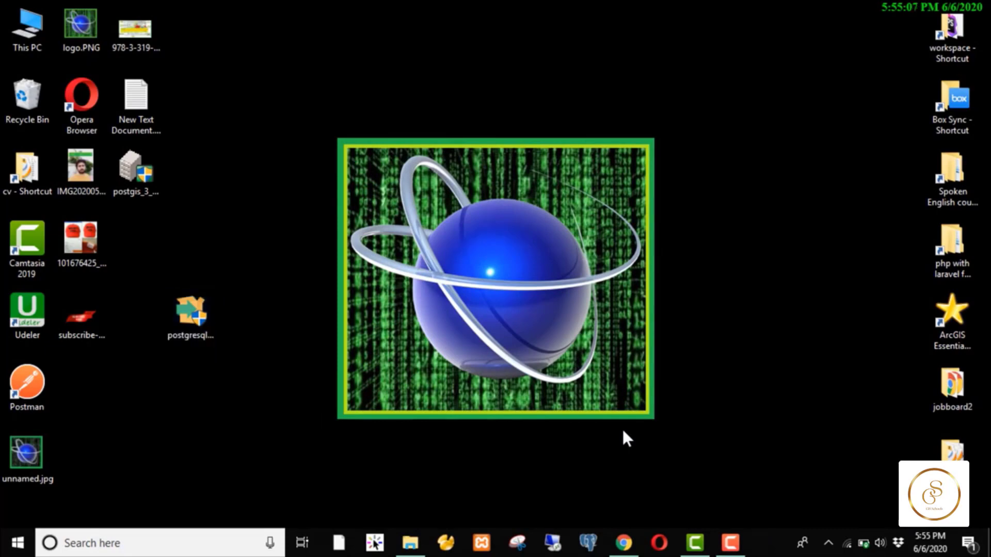
pyautogui.press('super')
pyautogui.write('sta')
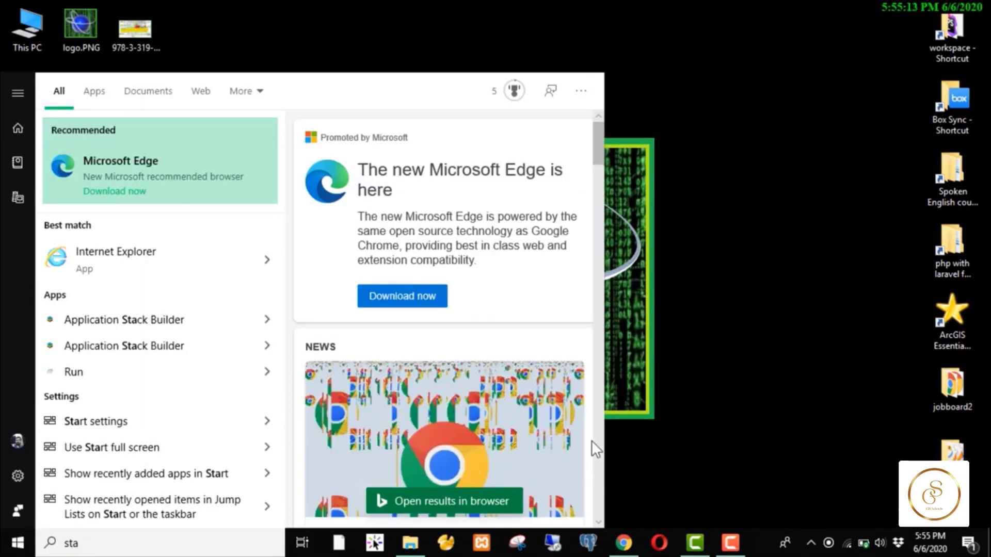
pyautogui.write('ck')
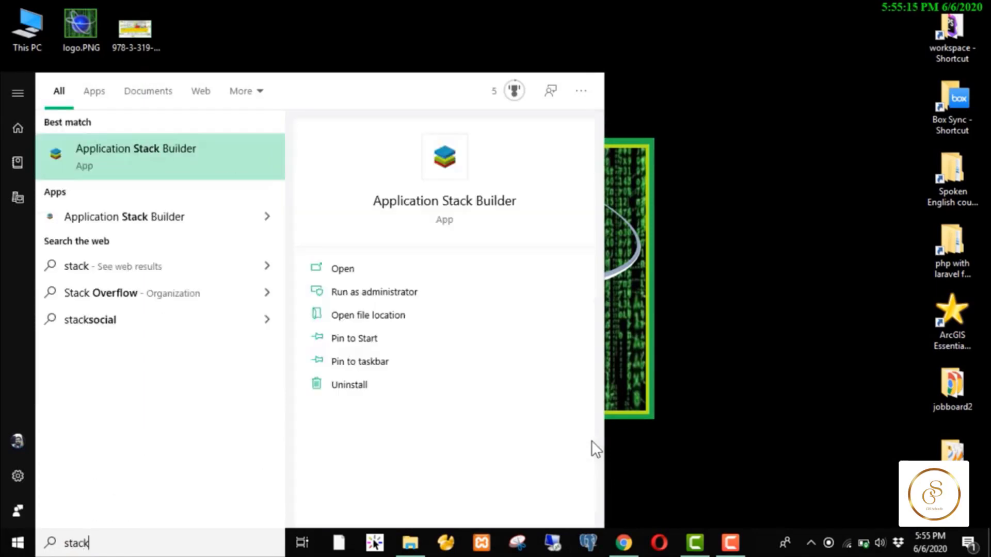
pyautogui.click(466, 209)
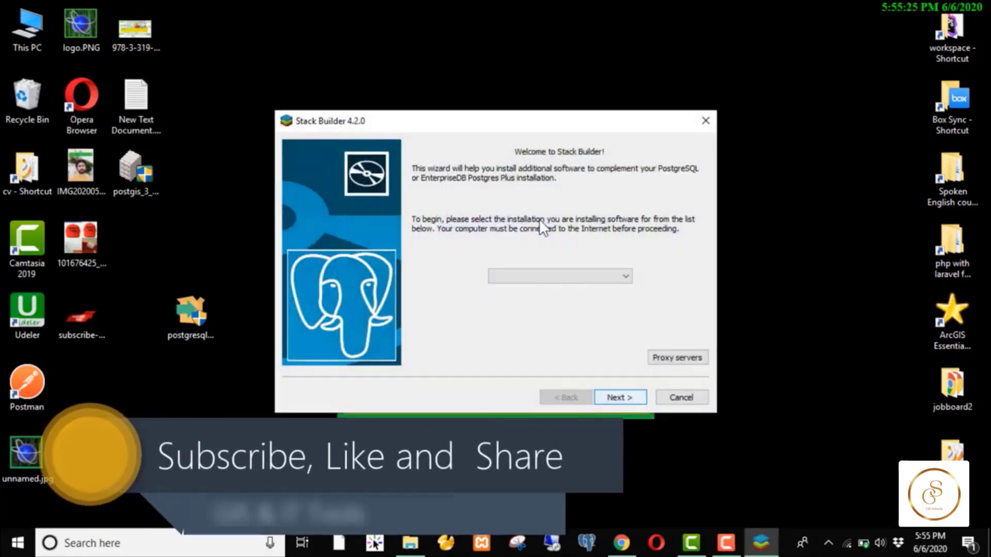
# - Select PostgreSQL 12 (x64) on port 5433 in Stack Builder and load the application list
pyautogui.click(626, 276)
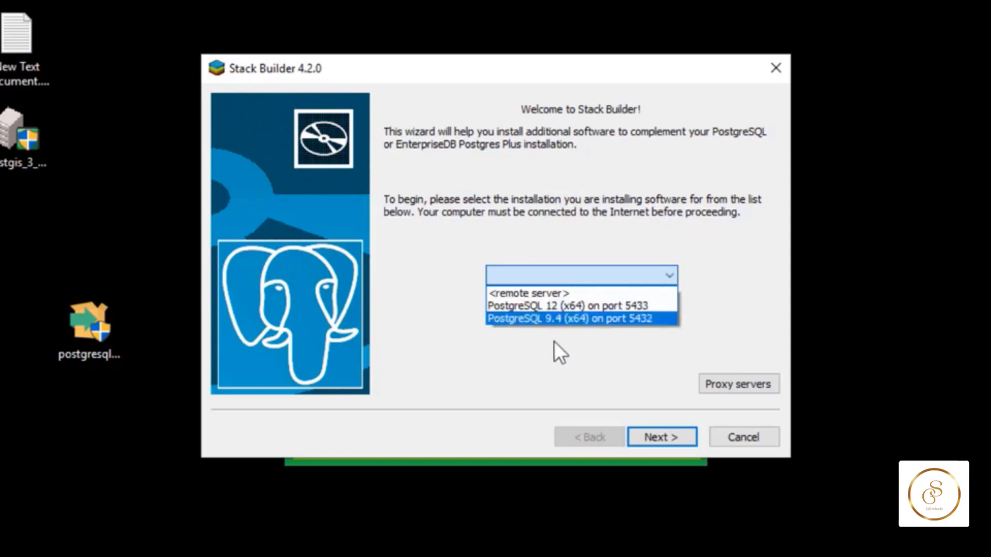
pyautogui.click(556, 308)
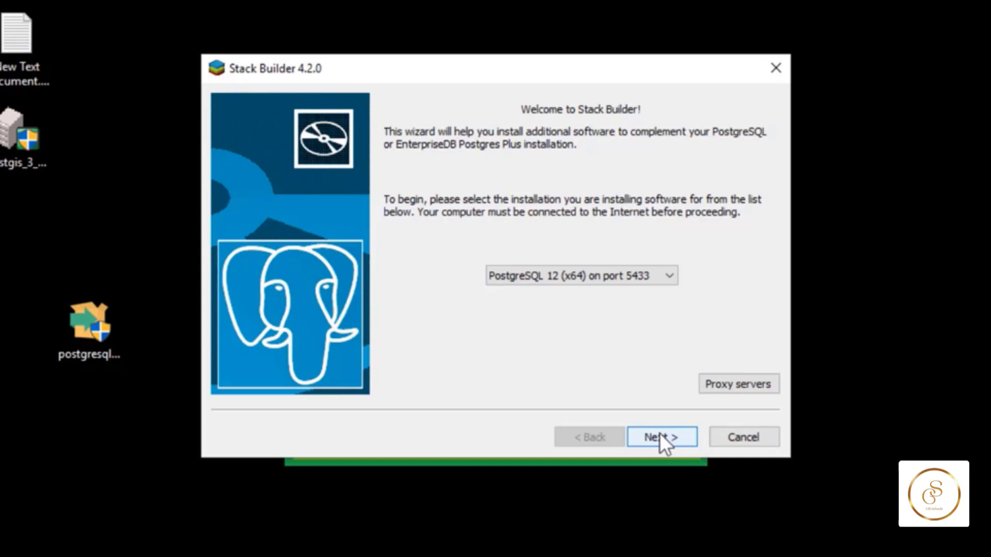
pyautogui.click(660, 433)
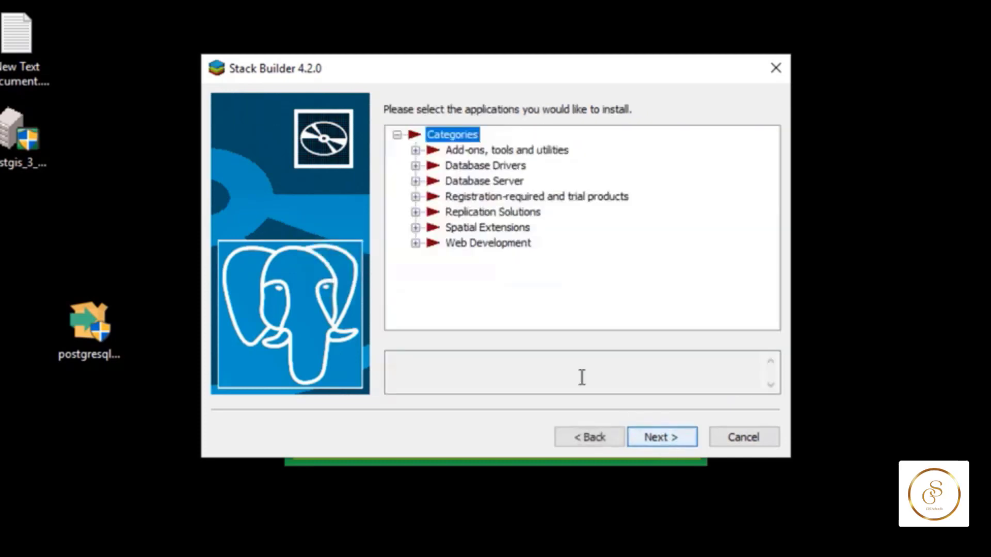
# - Check the PostGIS 3.0 Bundle under Spatial Extensions, then cancel and confirm exiting Stack Builder
pyautogui.moveTo(30, 131); pyautogui.dragTo(106, 461)
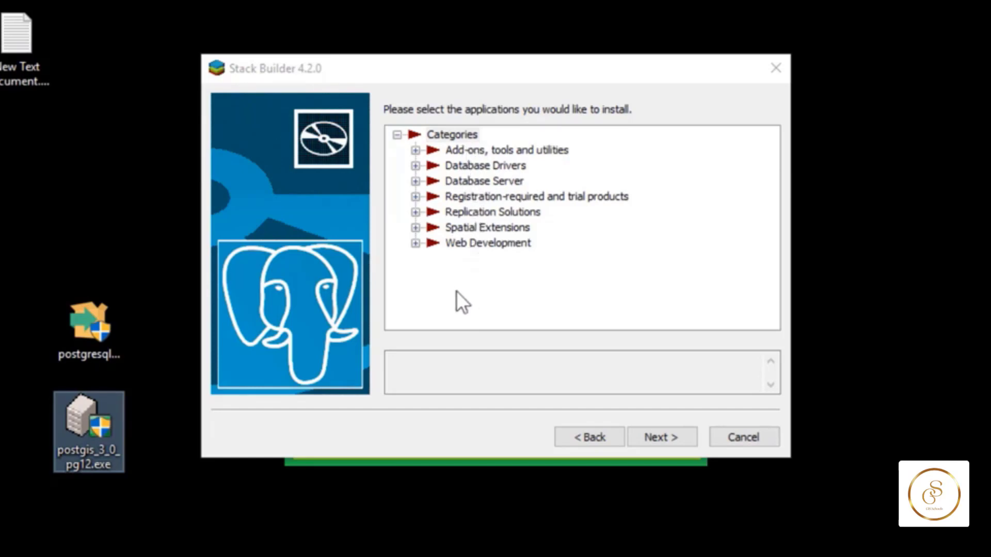
pyautogui.click(416, 229)
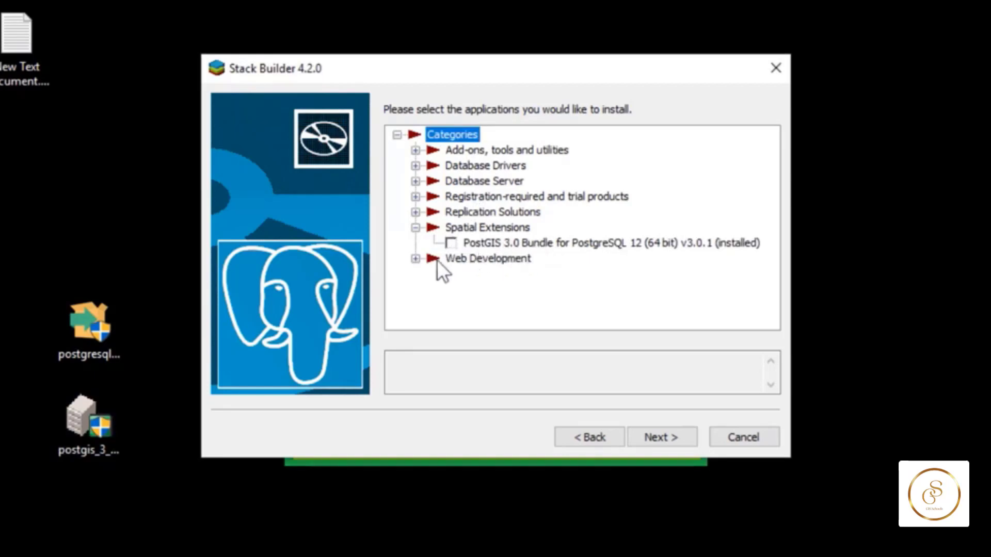
pyautogui.click(448, 245)
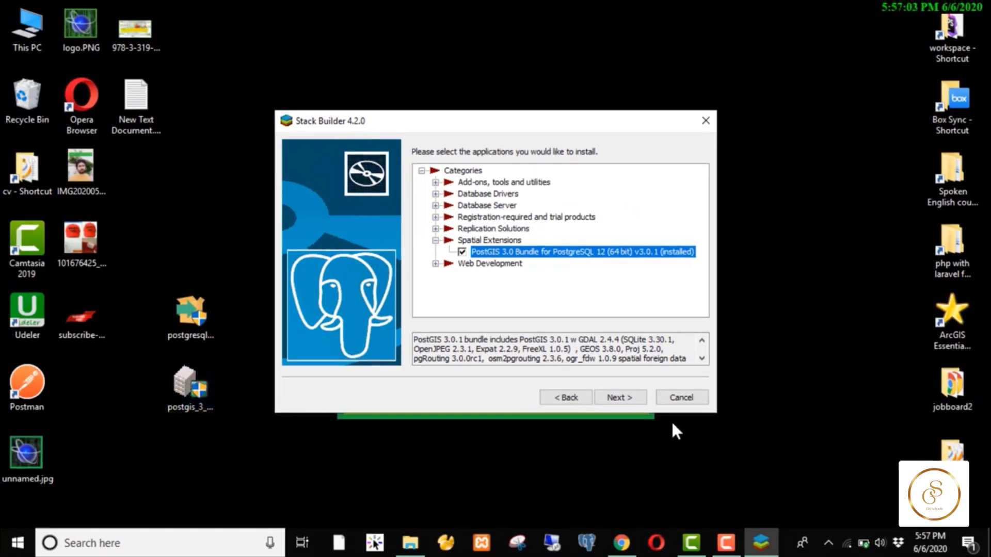
pyautogui.click(680, 401)
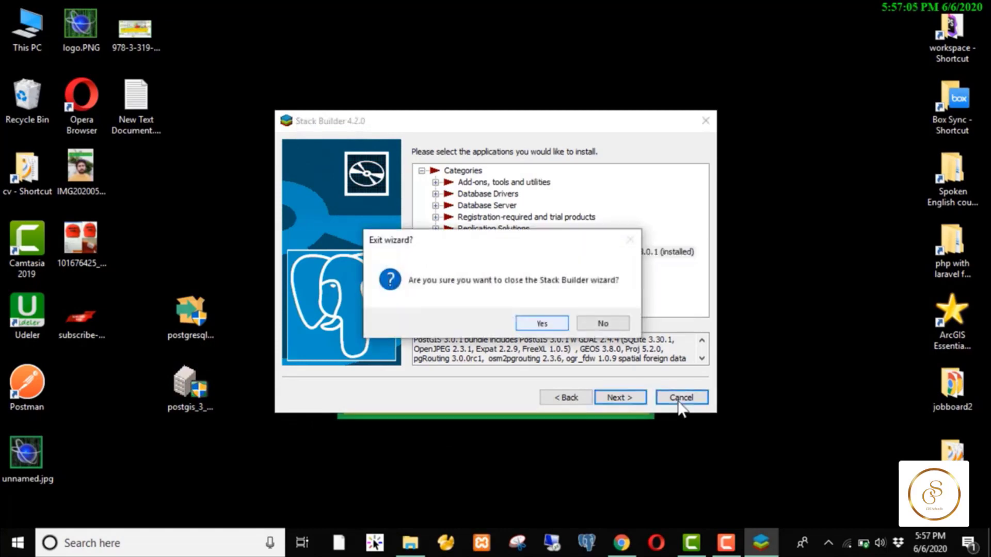
pyautogui.press('Return')
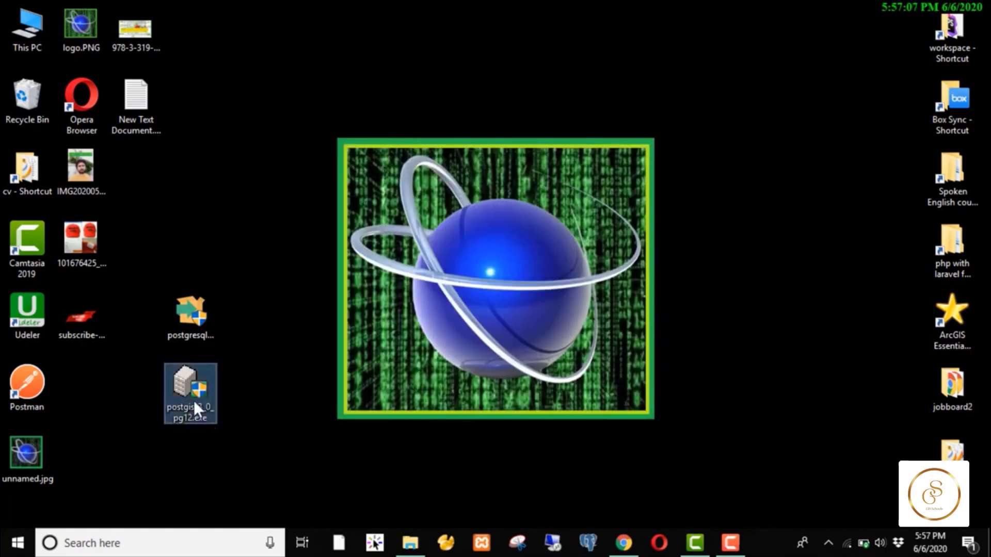
# - Run postgis_3_0_pg12.exe as administrator and tick Create spatial database
pyautogui.rightClick(194, 401)
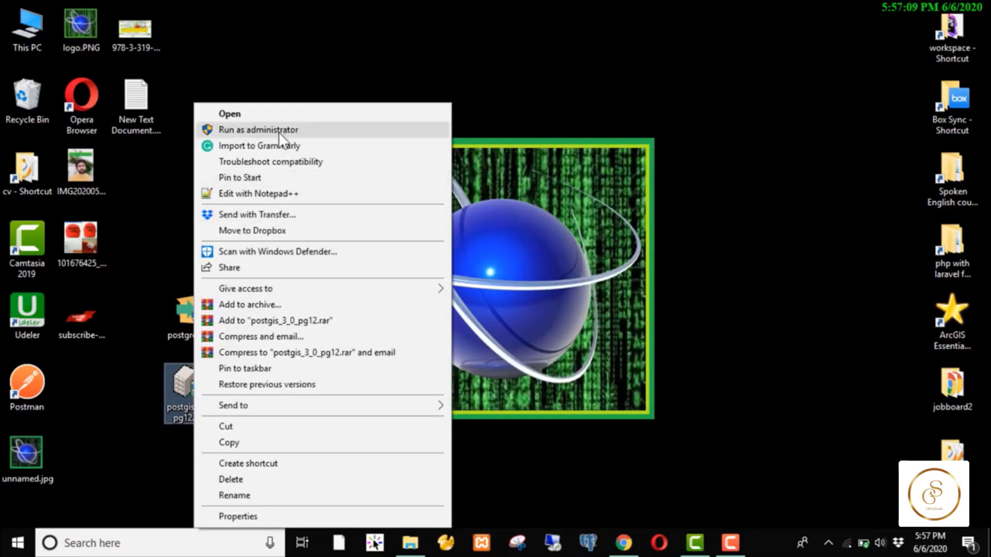
pyautogui.click(279, 132)
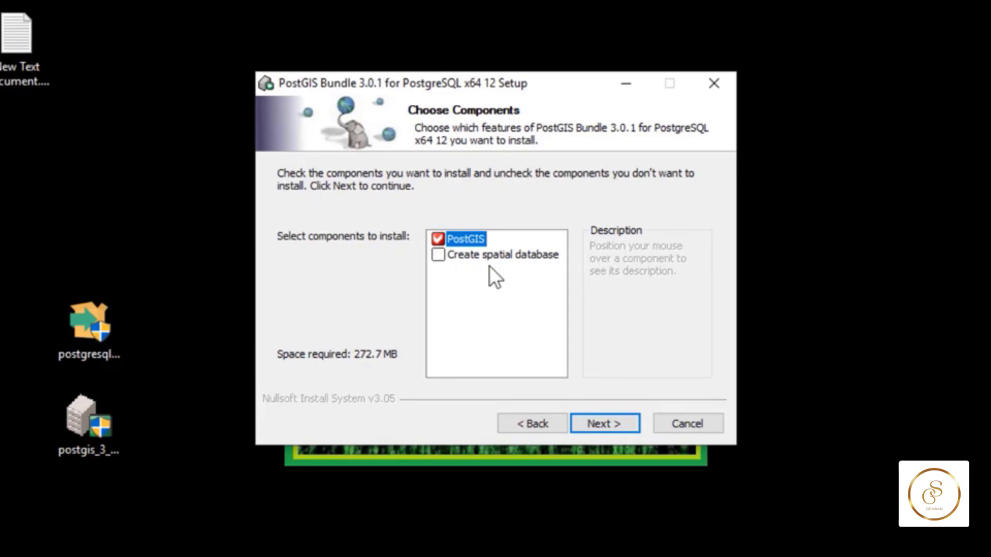
pyautogui.click(440, 260)
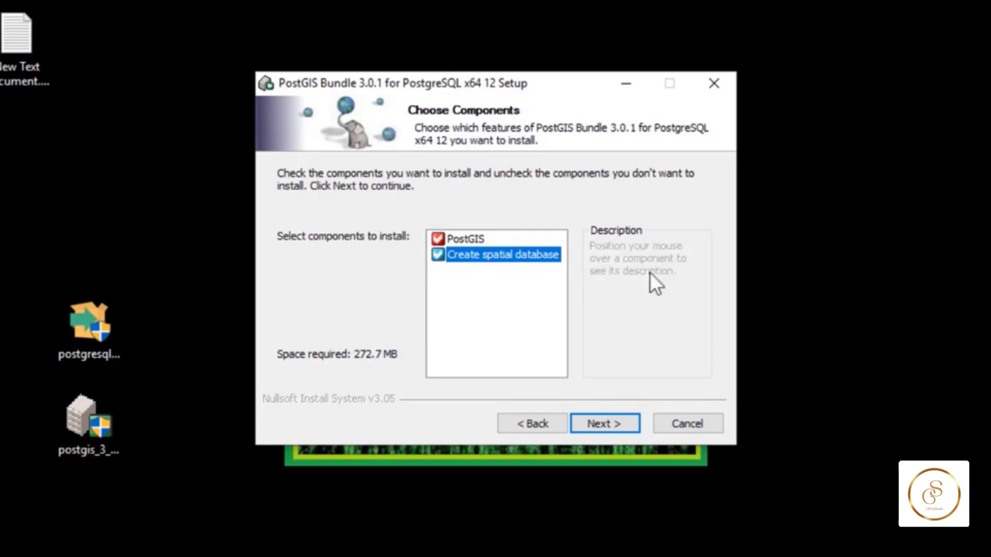
# - Accept the PostgreSQL 12 install folder and enter the postgres password for port 5433
pyautogui.click(627, 427)
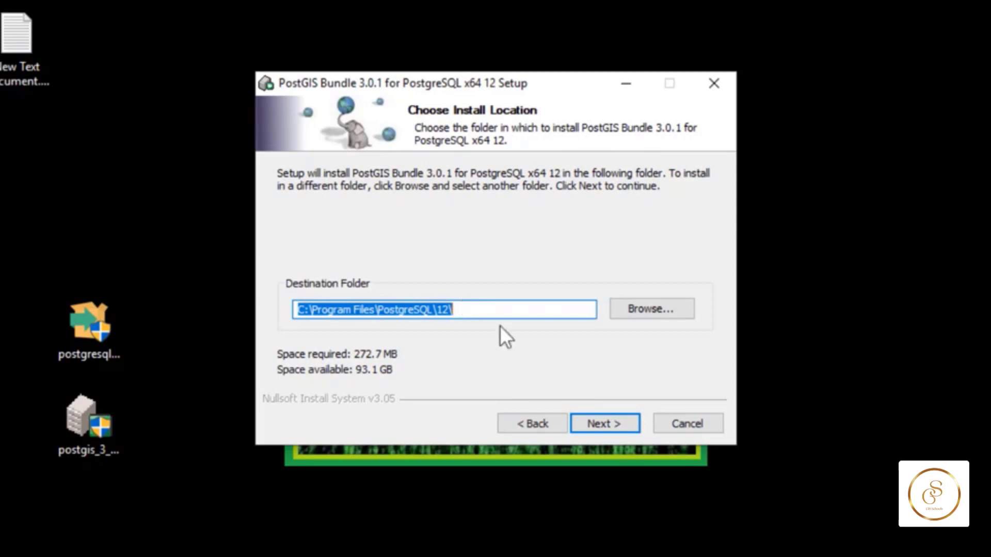
pyautogui.click(622, 426)
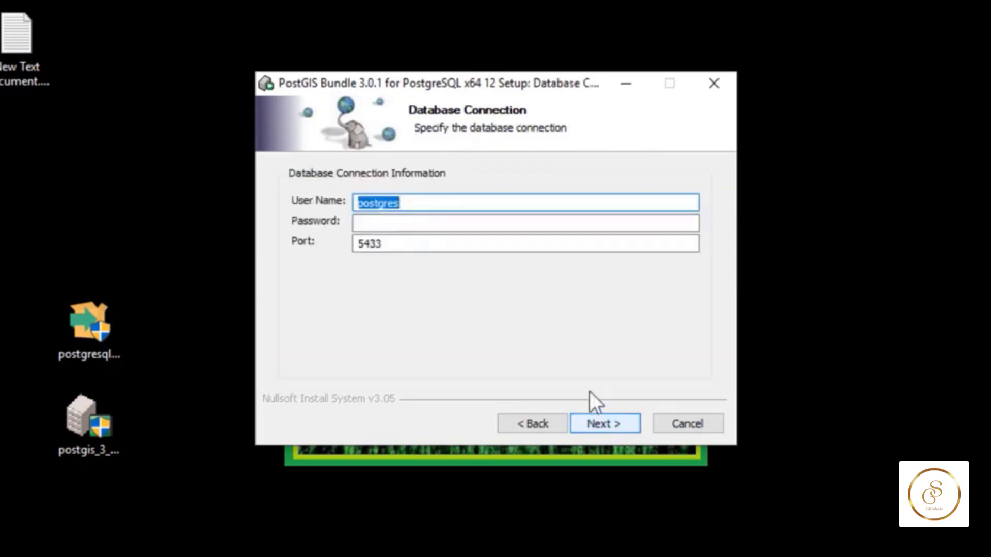
pyautogui.click(499, 223)
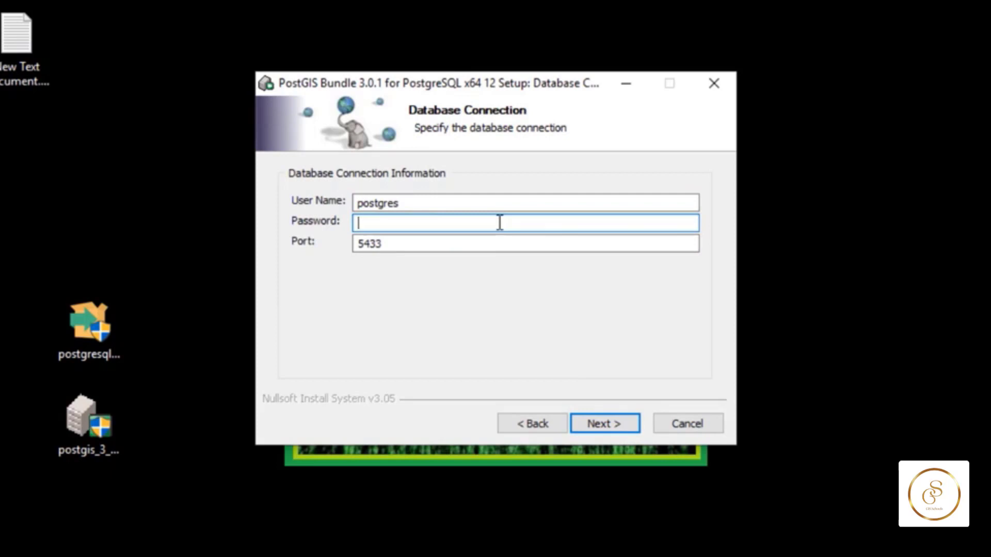
pyautogui.write('admin')
pyautogui.click(633, 417)
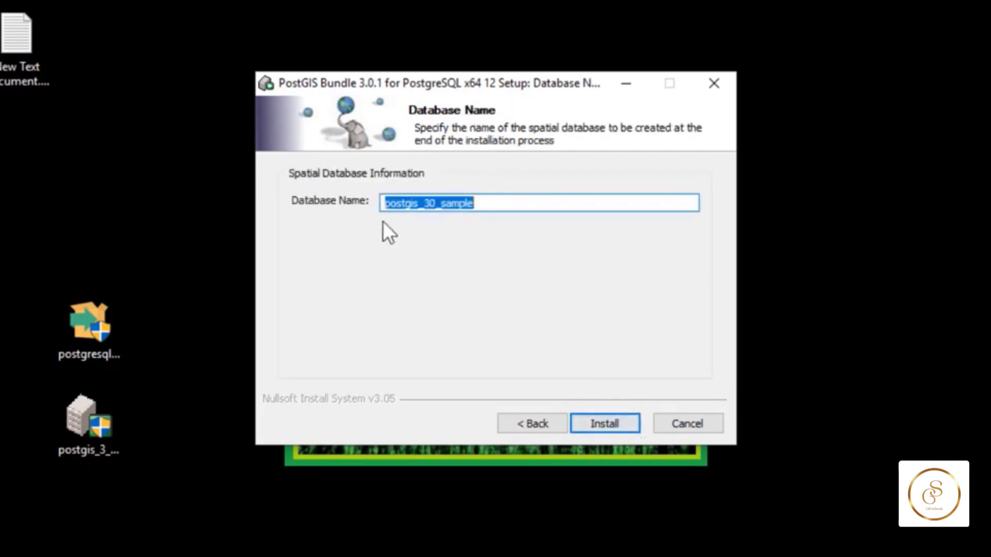
# - Install PostGIS 3.0.1 with postgis_30_sample, accepting the GDAL_DATA and raster driver prompts, then close
pyautogui.click(626, 419)
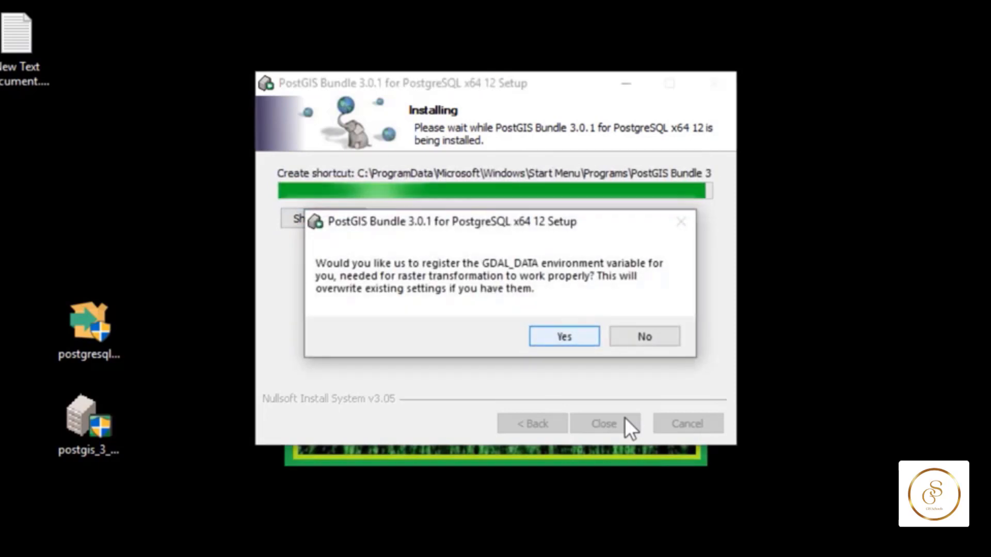
pyautogui.press('Return')
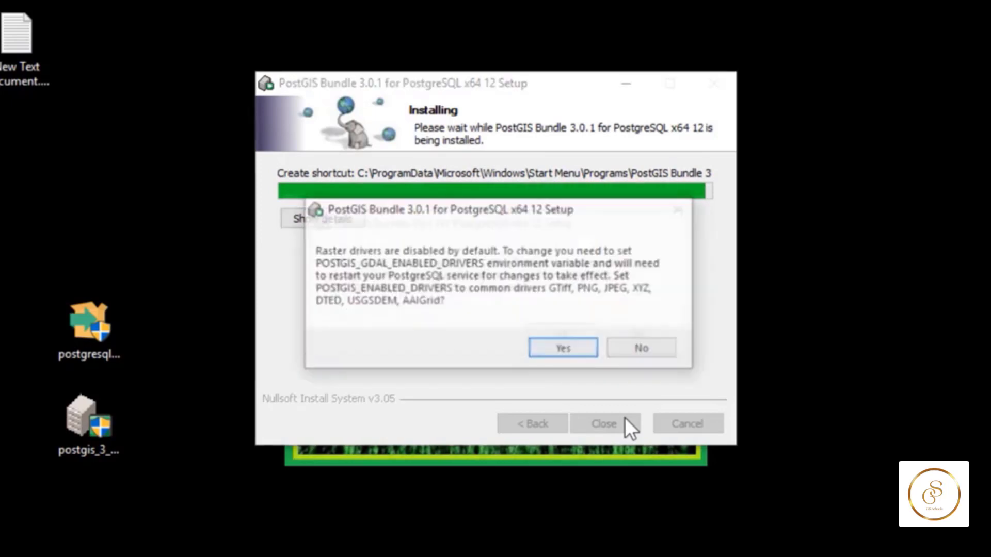
pyautogui.click(565, 350)
pyautogui.click(562, 346)
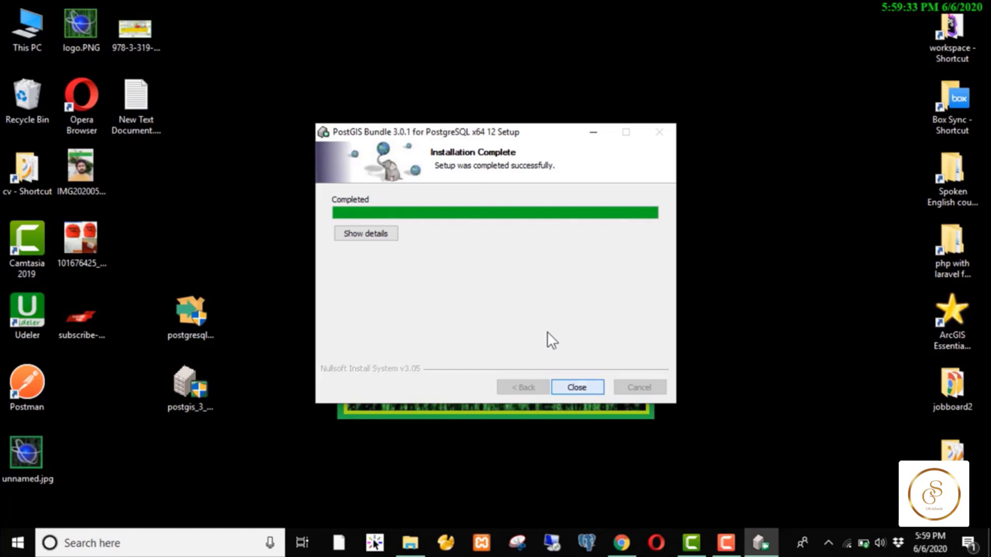
pyautogui.press('Return')
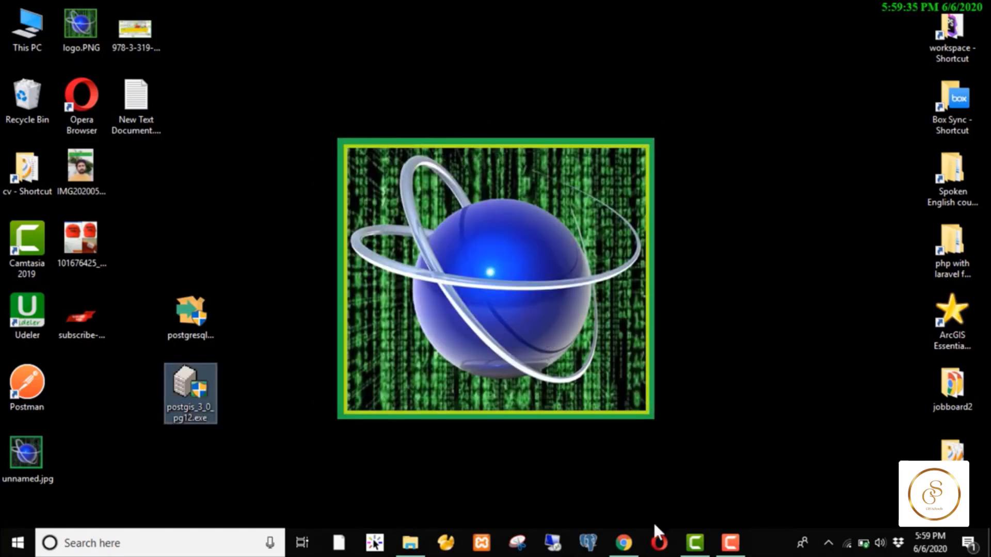
# - Browse in File Explorer to C:\Program Files\PostgreSQL\12
pyautogui.doubleClick(24, 51)
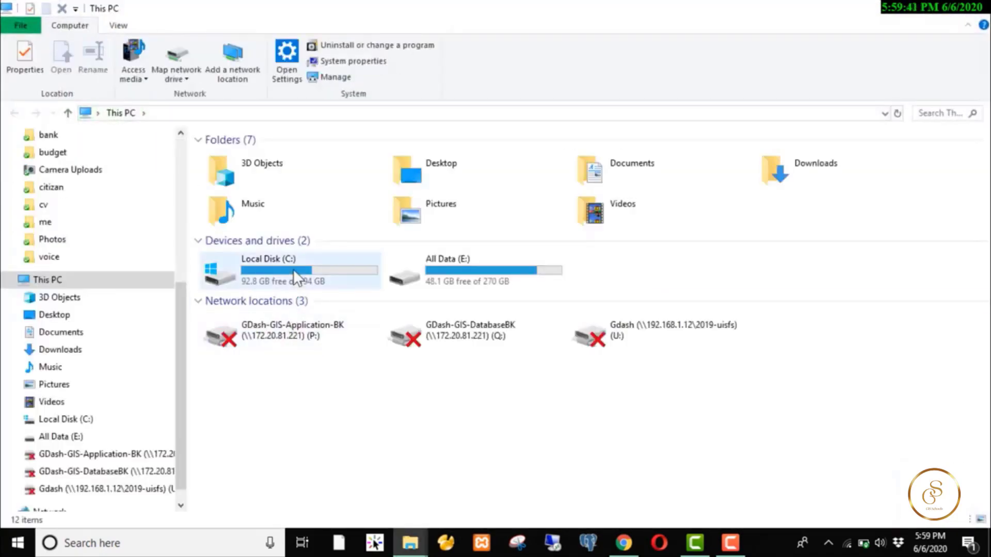
pyautogui.doubleClick(293, 268)
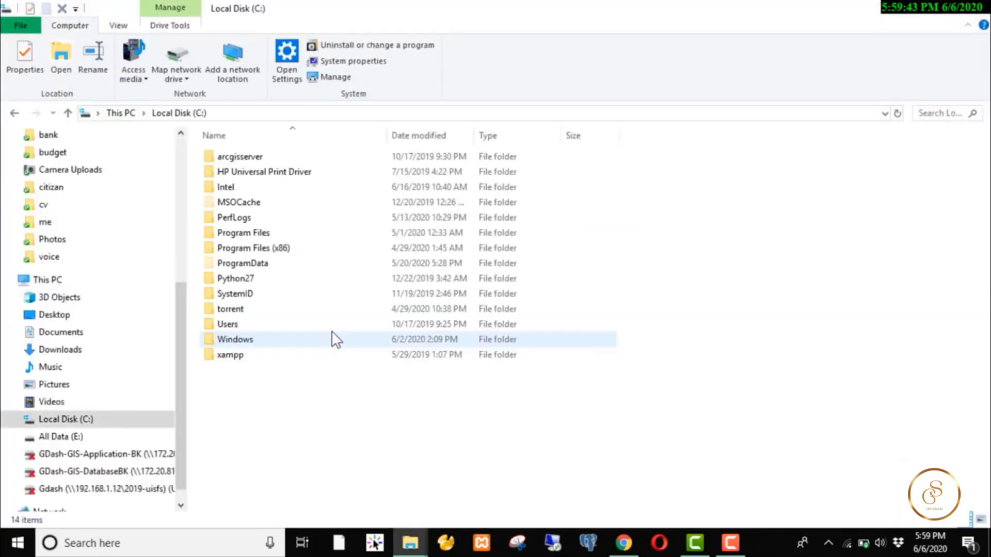
pyautogui.click(281, 230)
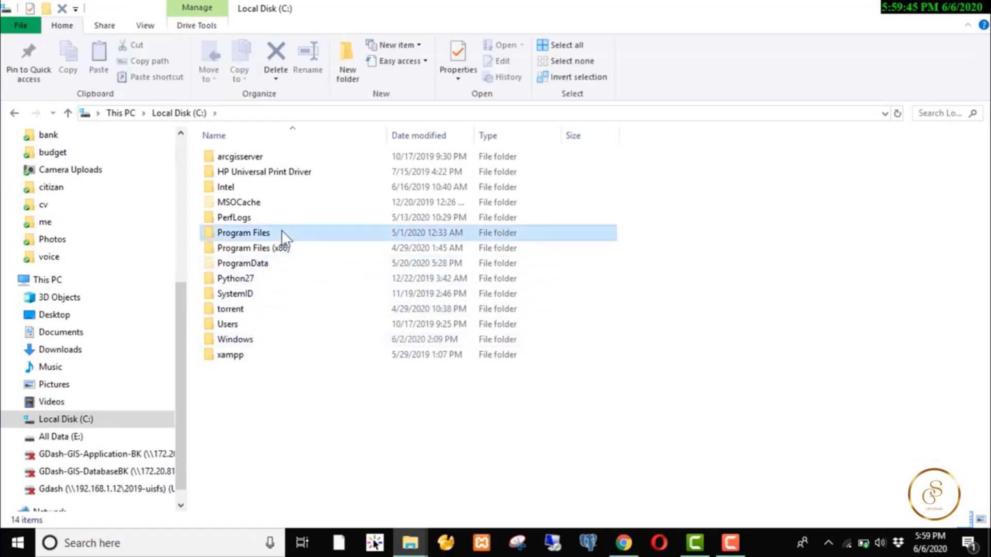
pyautogui.doubleClick(320, 240)
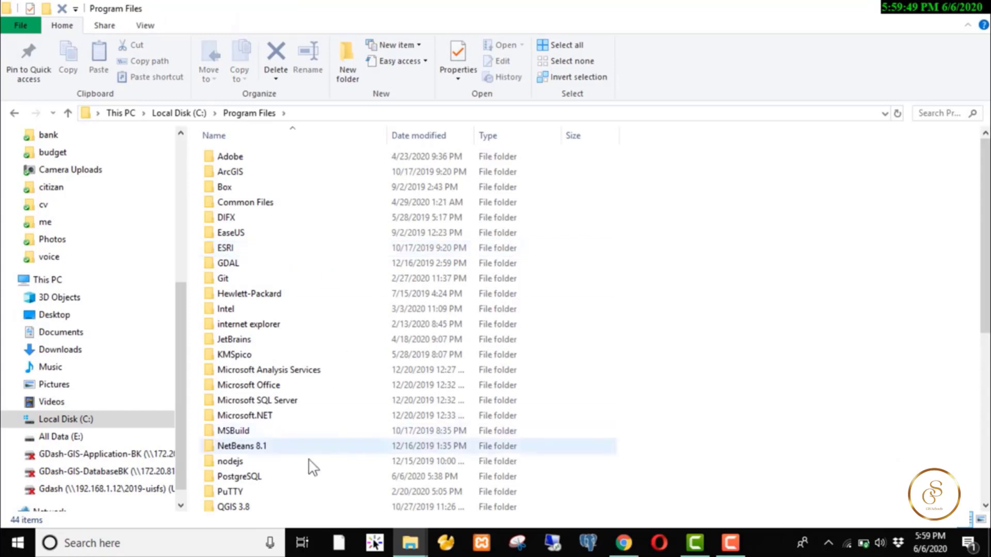
pyautogui.click(293, 473)
pyautogui.doubleClick(293, 474)
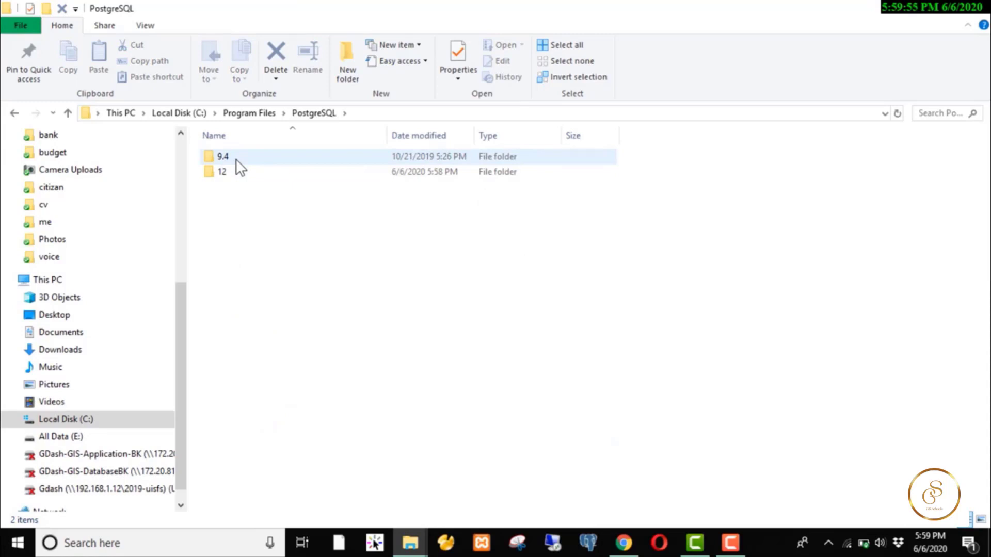
pyautogui.doubleClick(236, 172)
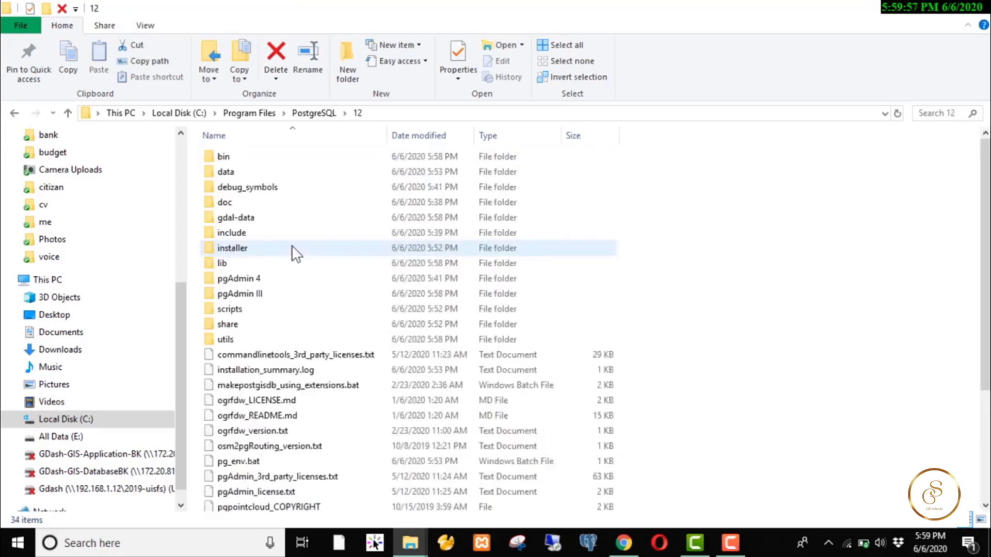
pyautogui.scroll(-4, 290, 278)
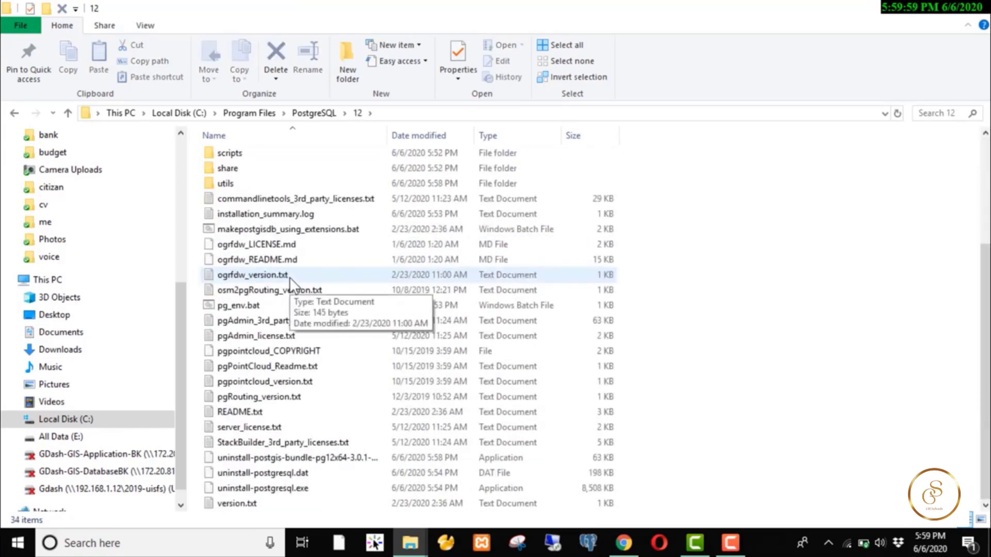
pyautogui.scroll(3, 290, 277)
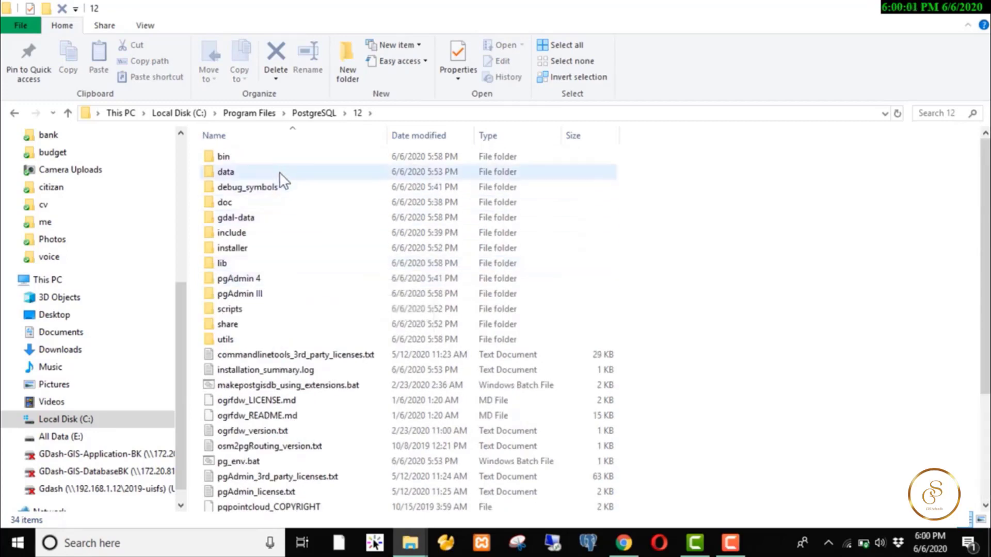
# - Open the bin folder and scroll through its 103 items, including postgisgui
pyautogui.doubleClick(275, 156)
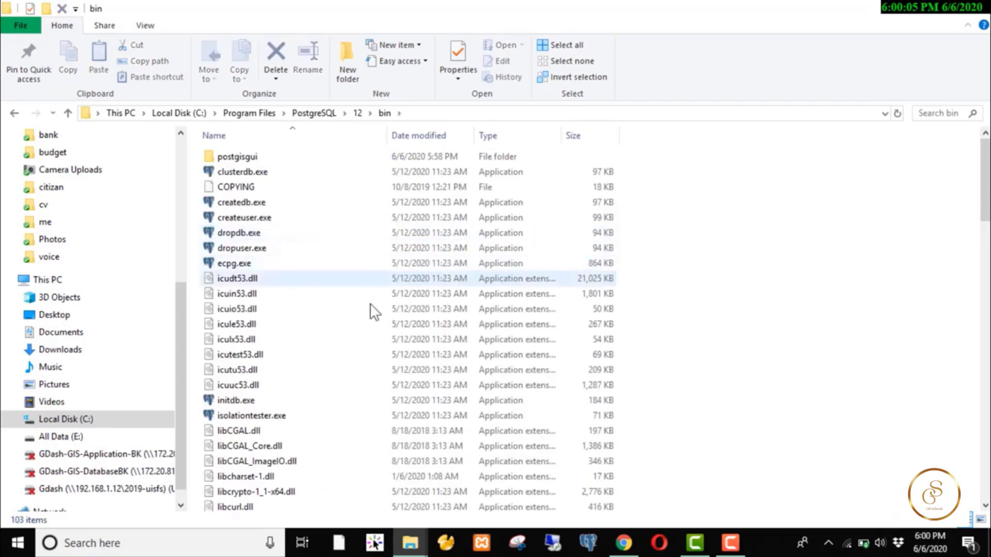
pyautogui.scroll(-5, 367, 307)
pyautogui.scroll(-15, 367, 308)
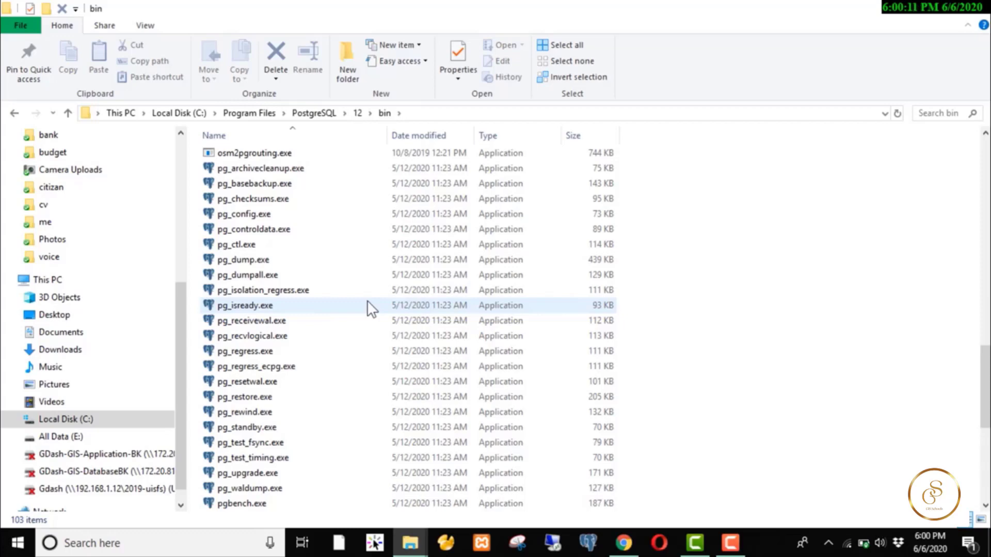
pyautogui.scroll(5, 358, 299)
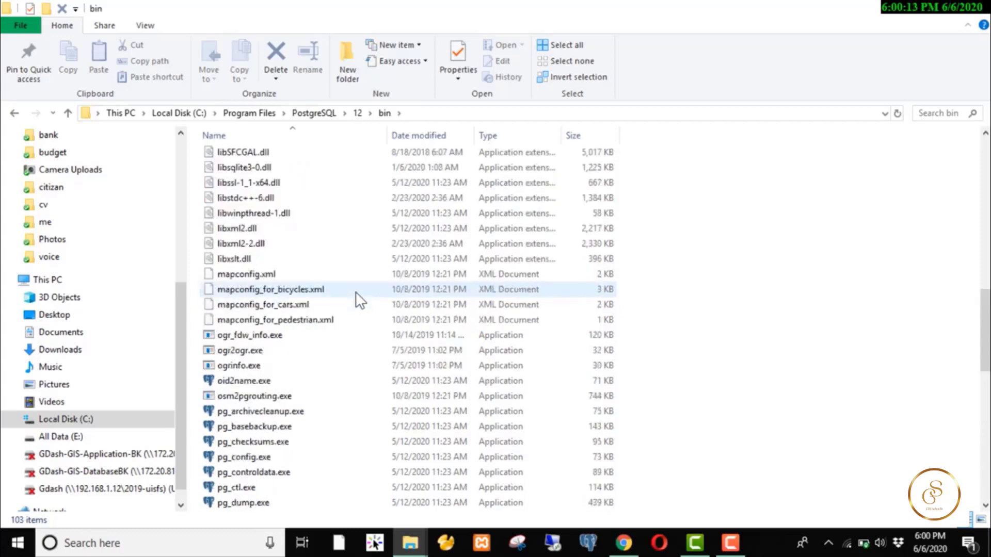
pyautogui.scroll(5, 388, 288)
pyautogui.scroll(7, 386, 292)
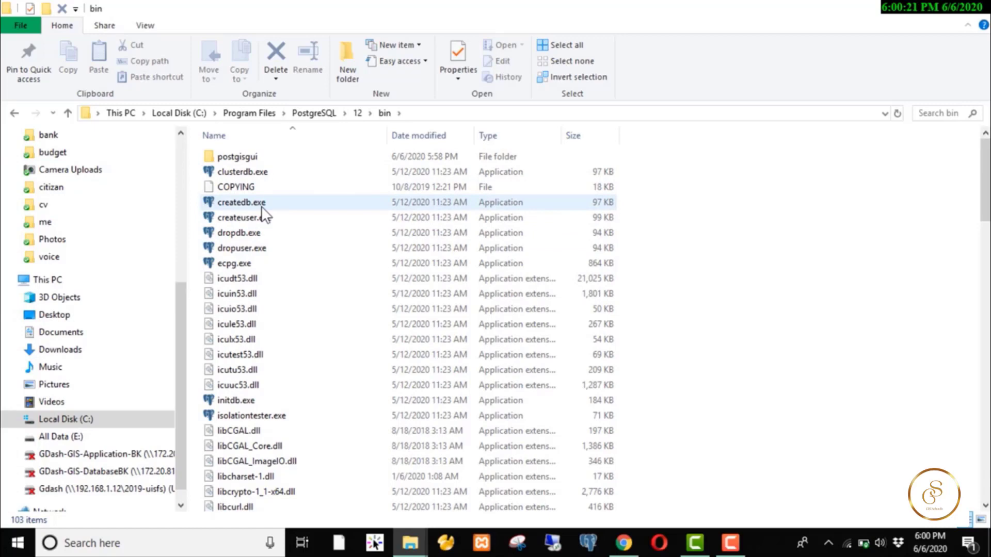
# - Look inside the 26-item data folder, then back in the 12 folder select pgAdmin 4 and pgAdmin III
pyautogui.click(17, 111)
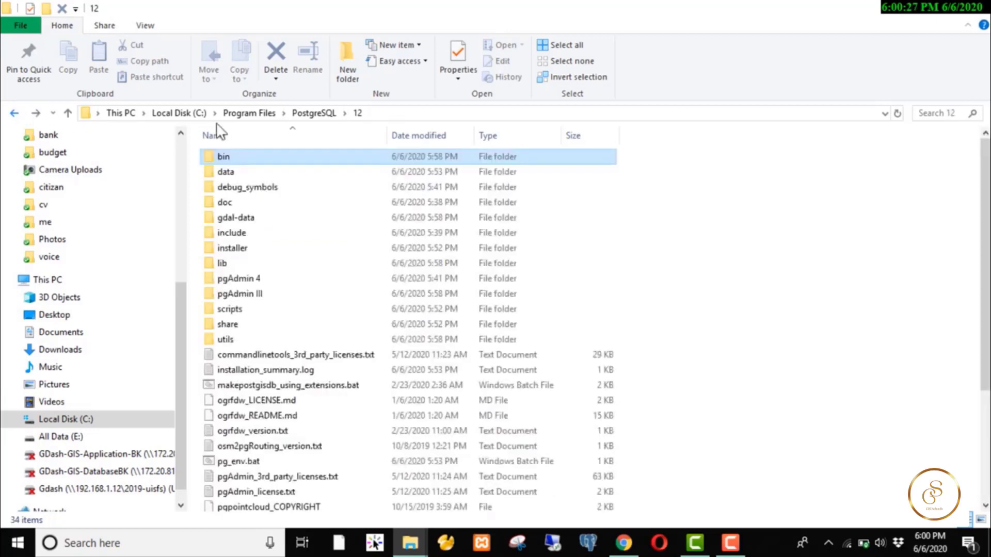
pyautogui.doubleClick(272, 172)
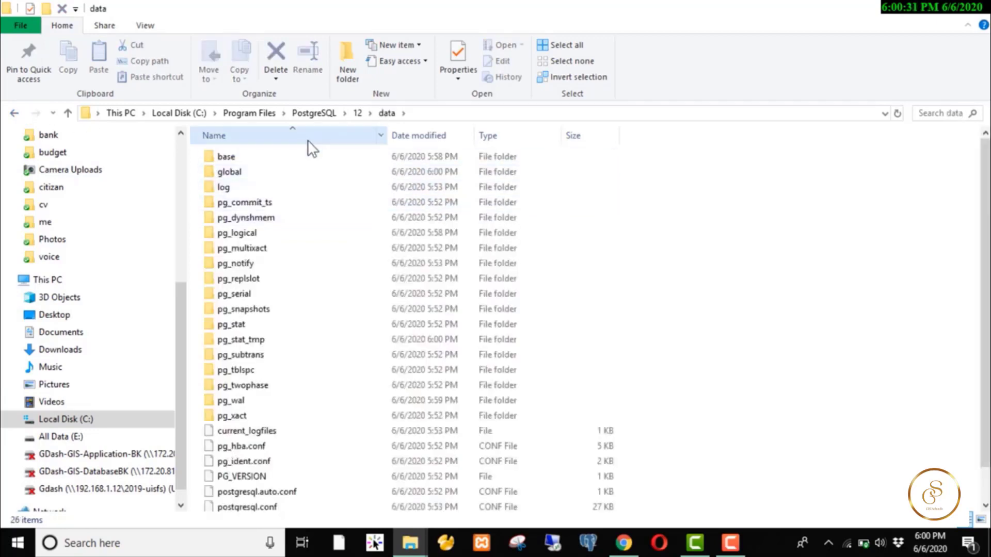
pyautogui.click(14, 114)
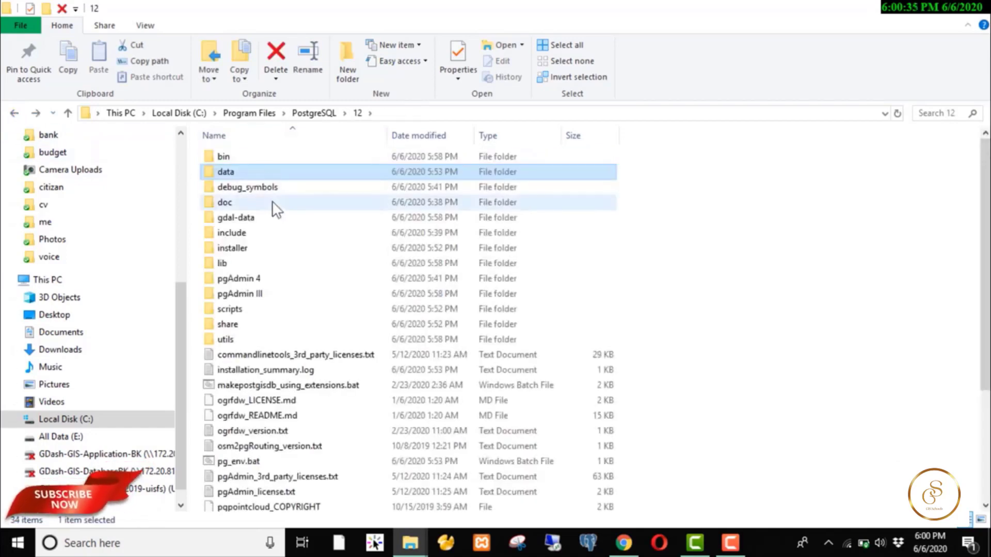
pyautogui.click(268, 279)
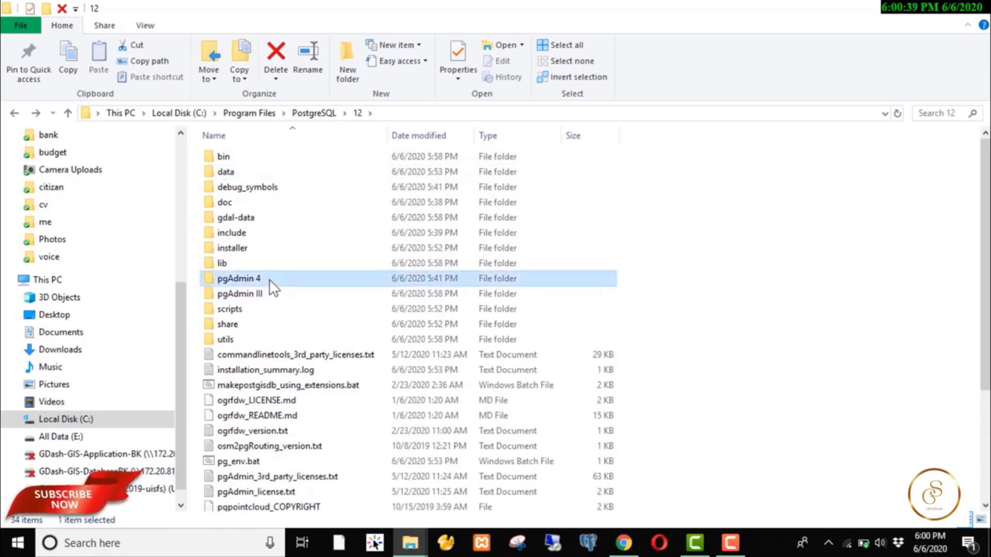
pyautogui.click(278, 295)
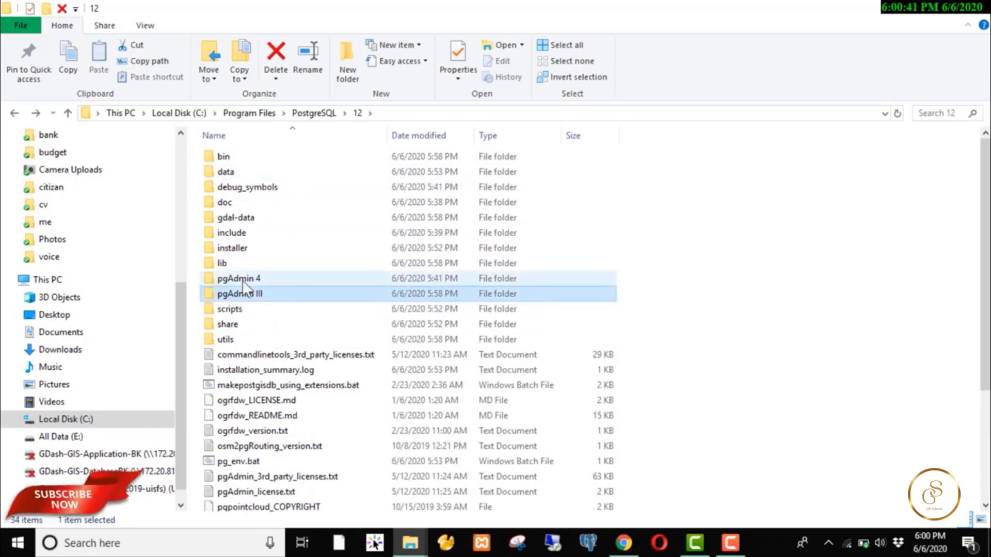
pyautogui.scroll(-1, 269, 348)
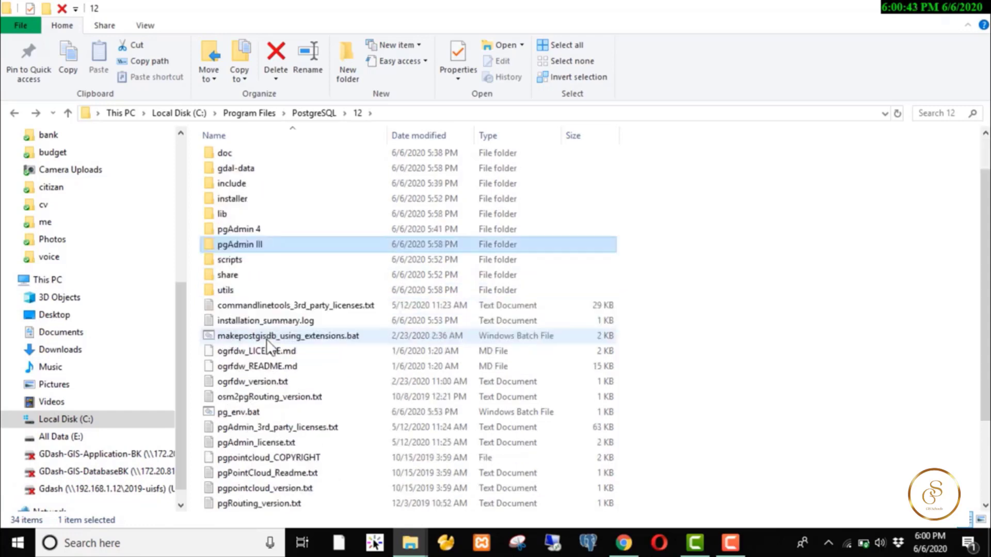
pyautogui.scroll(-2, 268, 349)
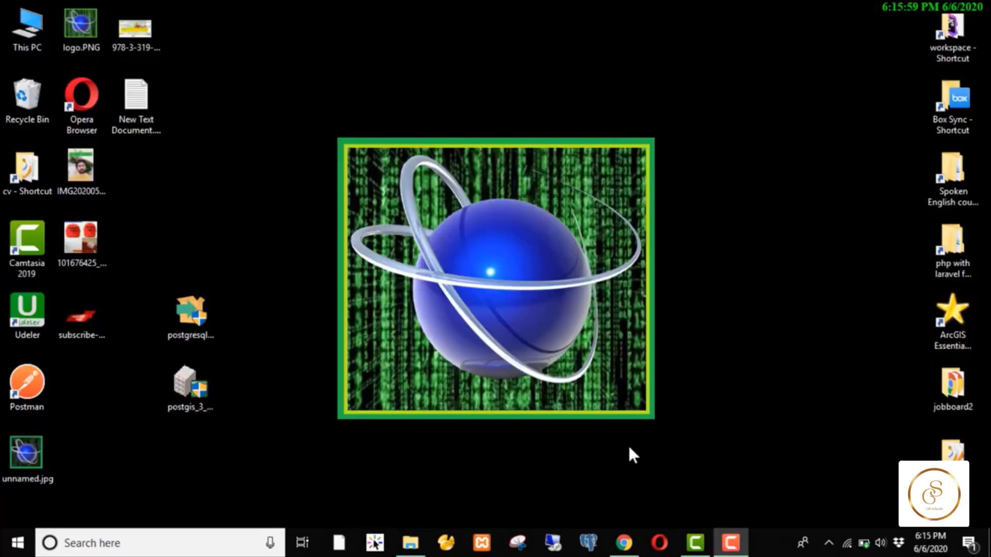
# - Search 'pgad' from the taskbar and launch the pgAdmin 4 best match
pyautogui.click(78, 545)
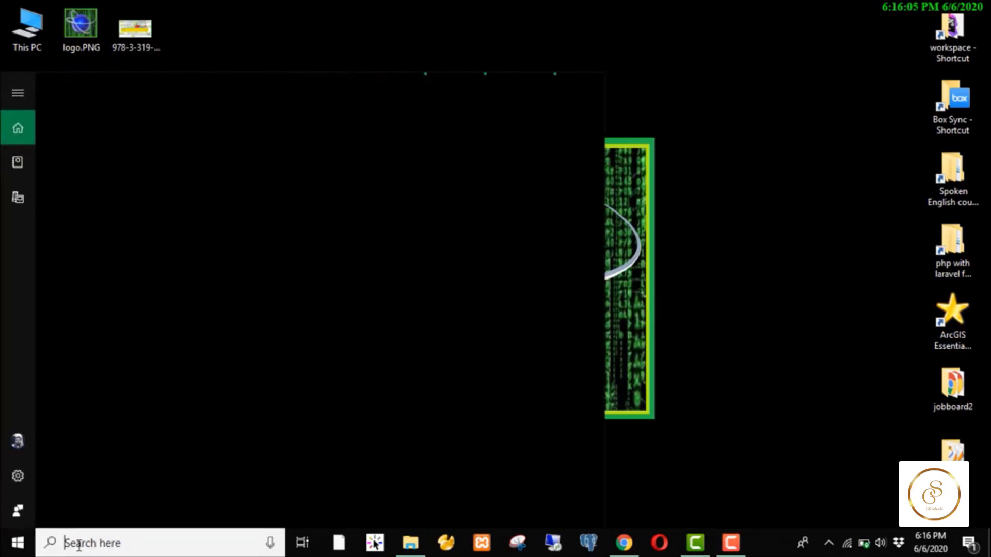
pyautogui.write('pgad')
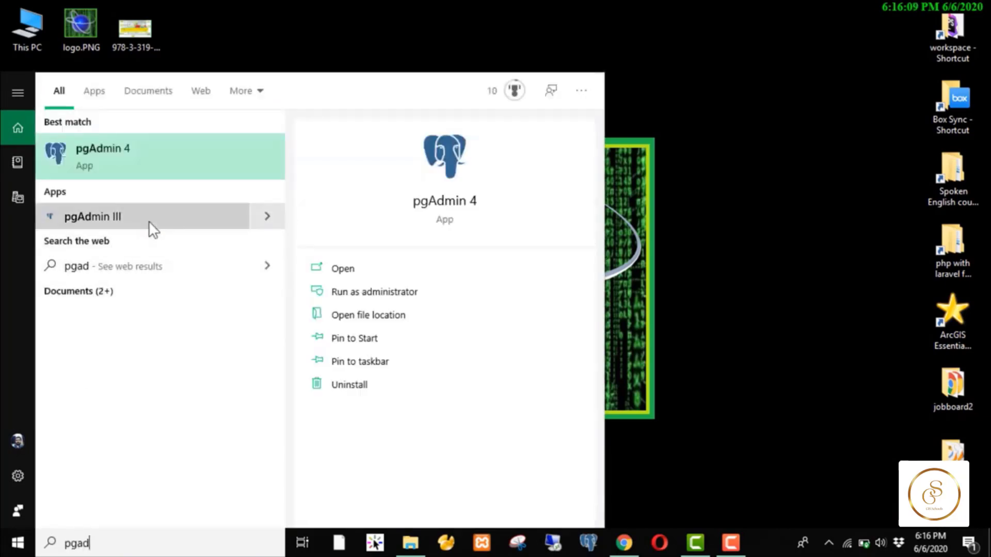
pyautogui.click(159, 163)
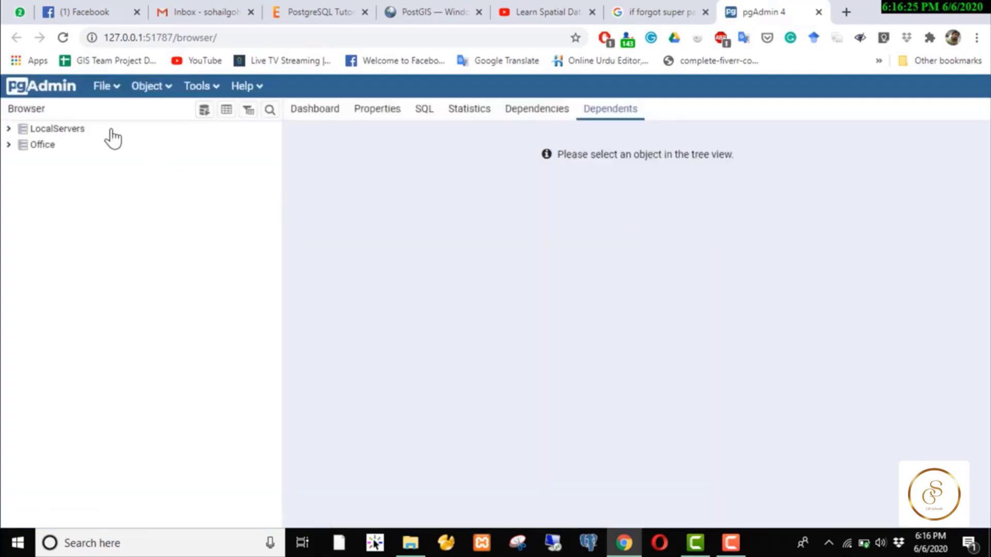
# - Expand LocalServers, PostgreSQL 9.4 and its Databases node in the Browser tree
pyautogui.click(8, 128)
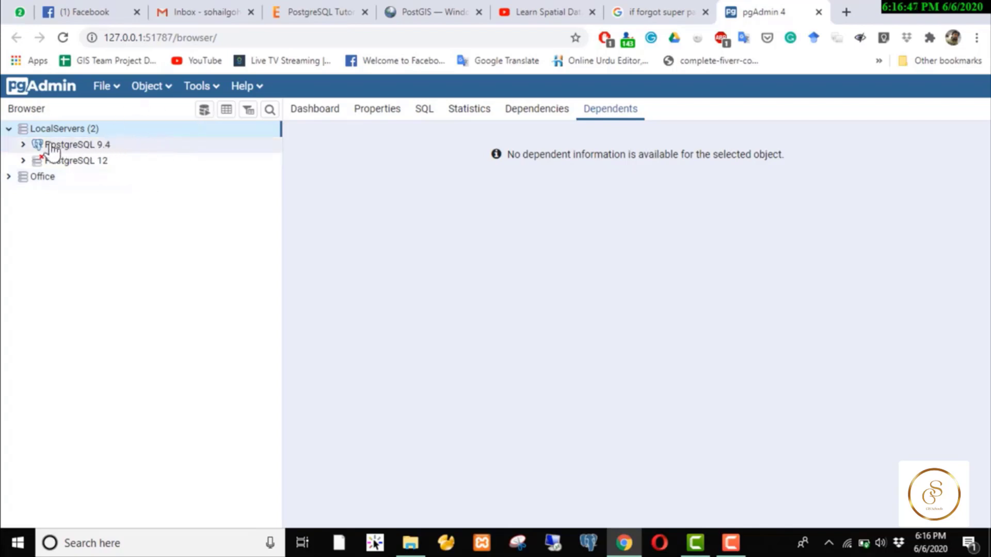
pyautogui.click(23, 145)
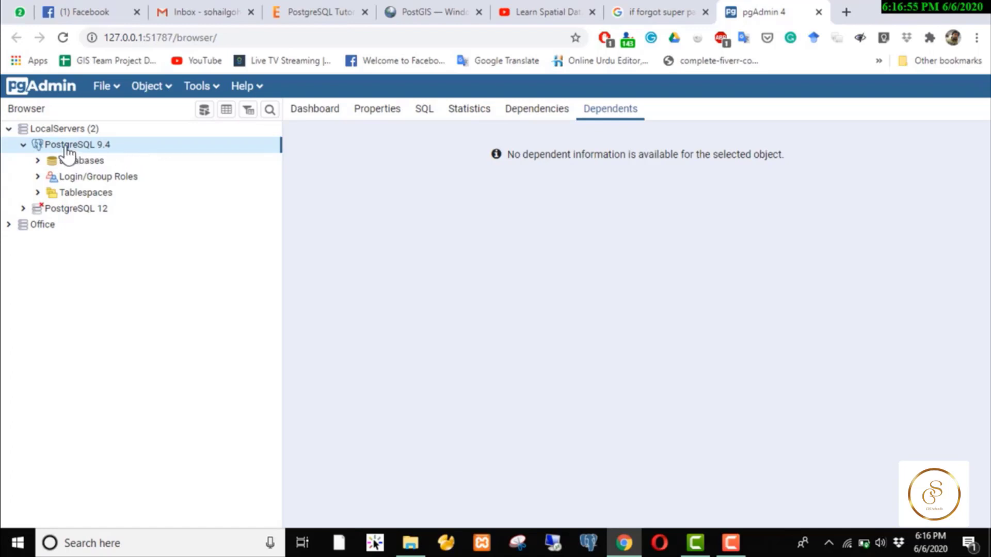
pyautogui.click(38, 161)
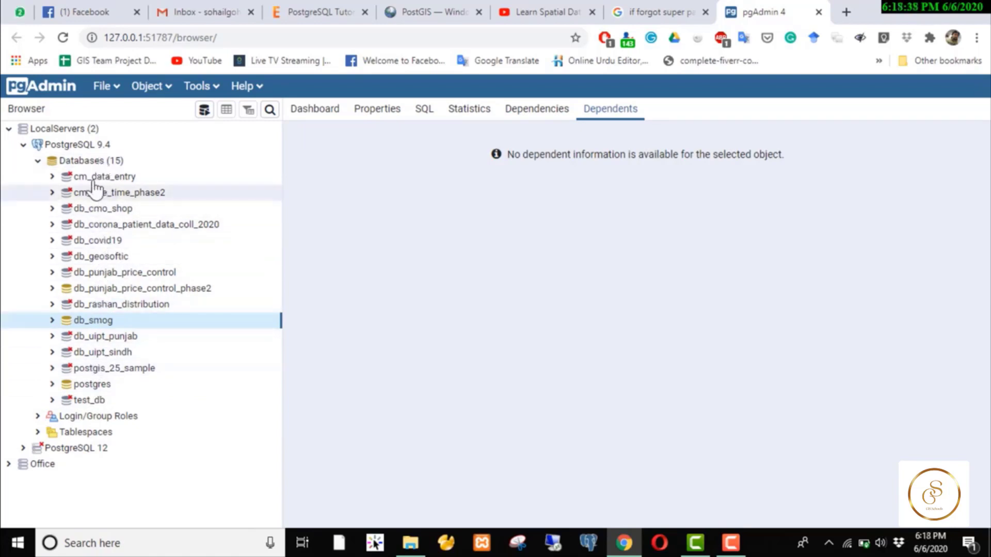
# - Create and save a database named db_postgis_course under PostgreSQL 9.4's Databases
pyautogui.rightClick(90, 166)
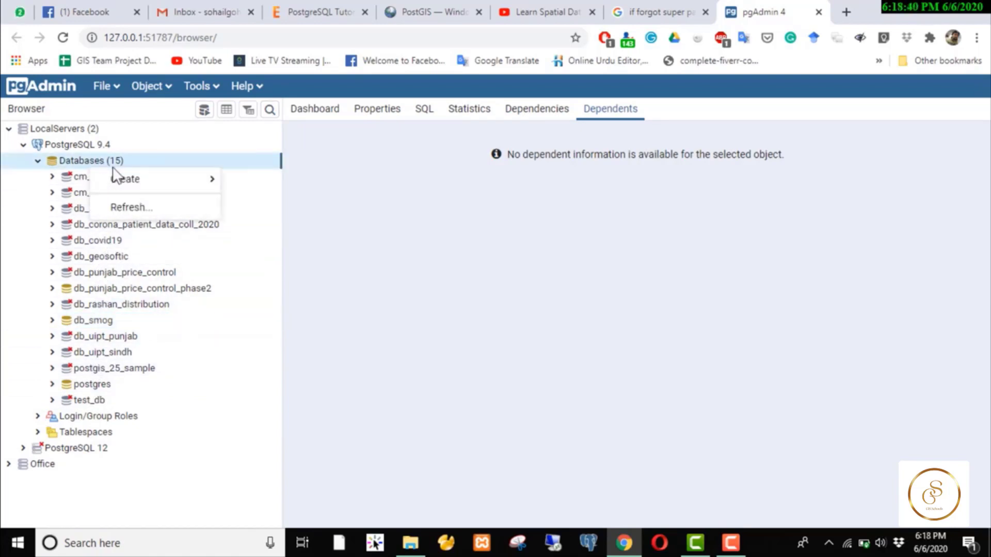
pyautogui.moveTo(147, 191)
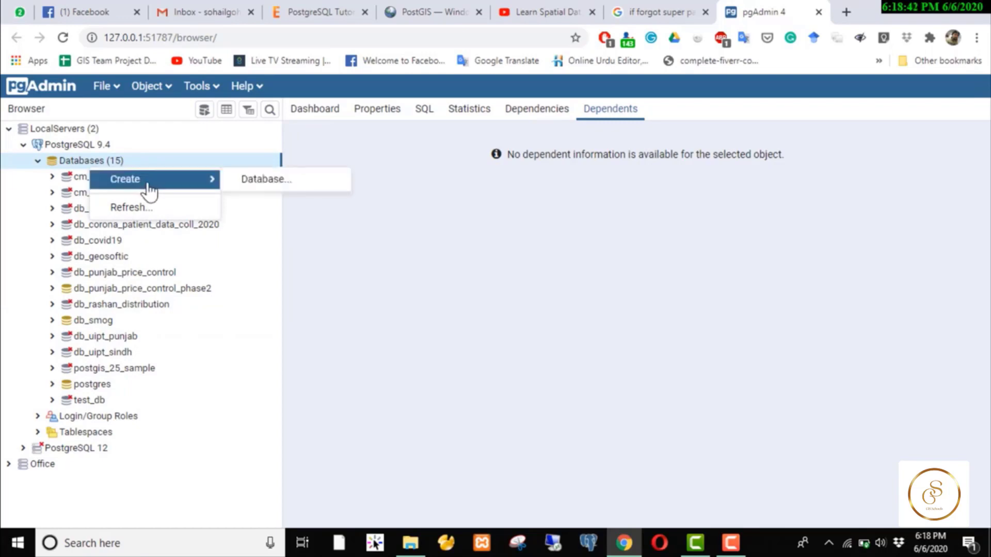
pyautogui.click(271, 185)
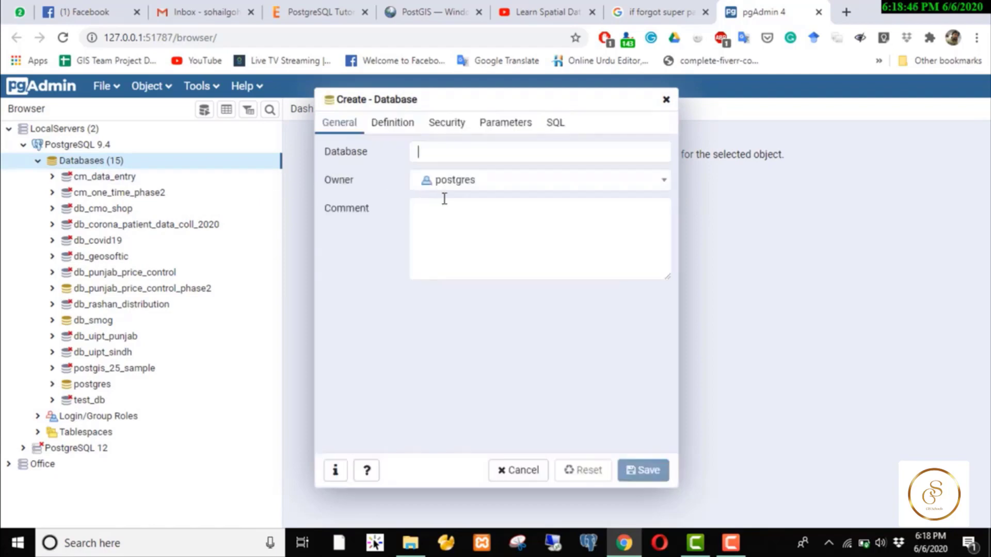
pyautogui.click(496, 155)
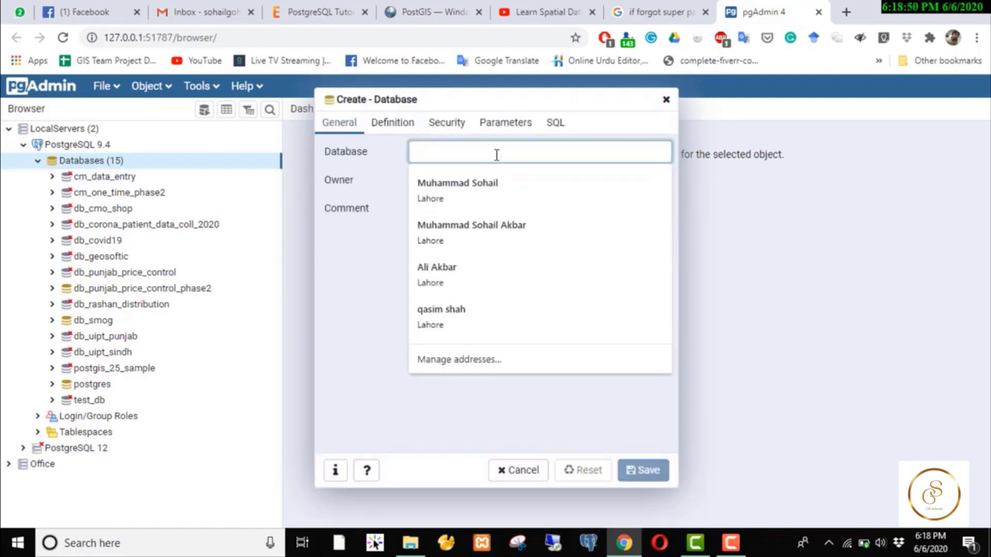
pyautogui.write('db')
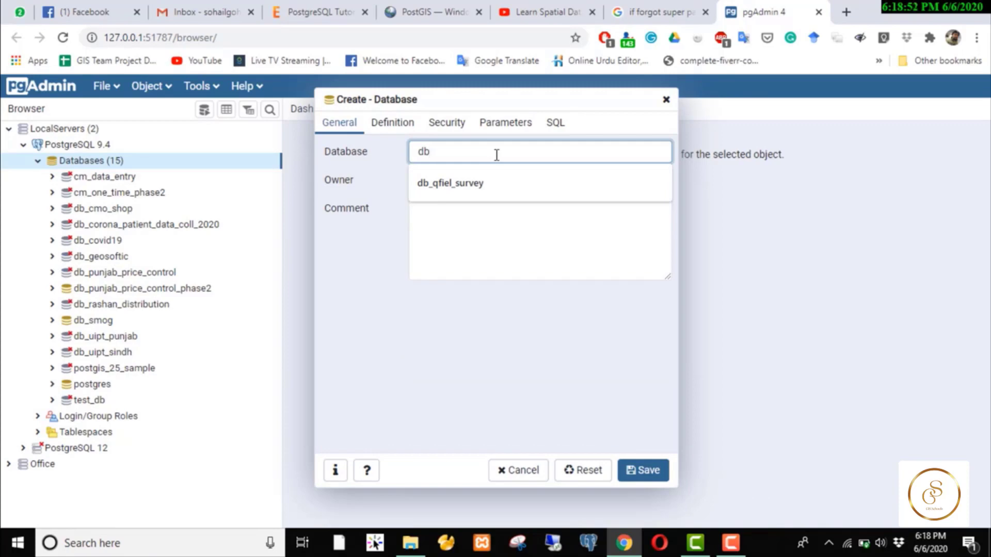
pyautogui.write('_postgis_c')
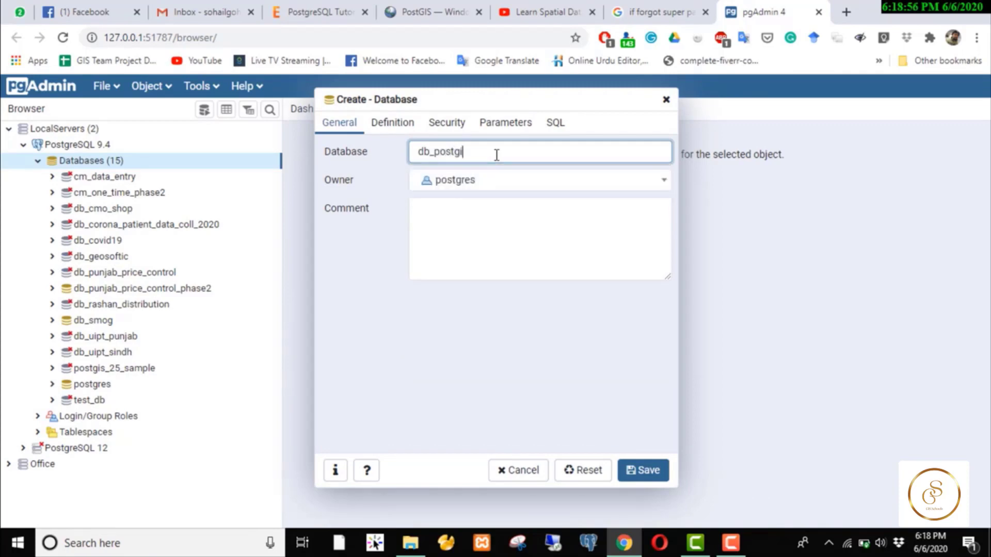
pyautogui.write('ourse')
pyautogui.click(639, 476)
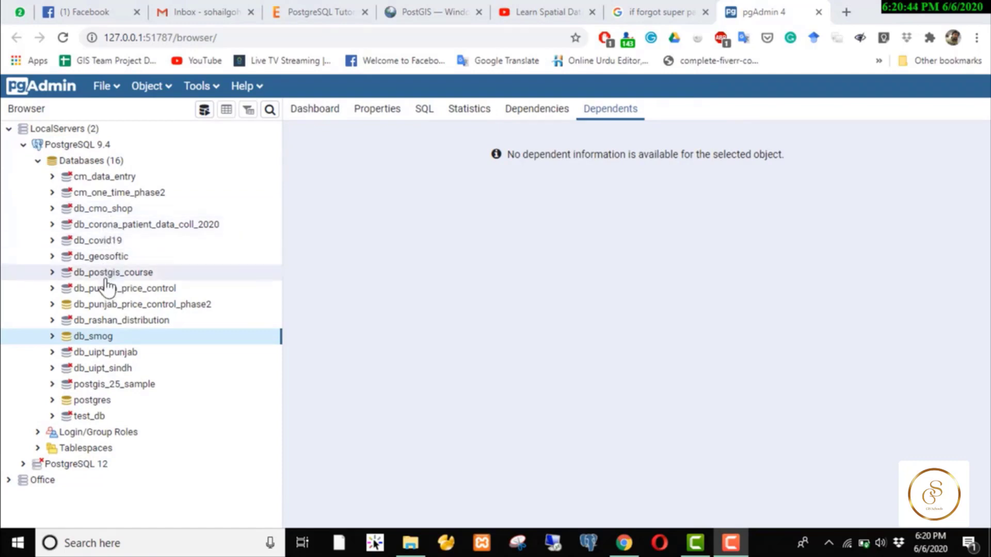
# - Browse the object types in db_postgis_course's public schema, then collapse the Databases node under PostgreSQL 9.4
pyautogui.click(52, 272)
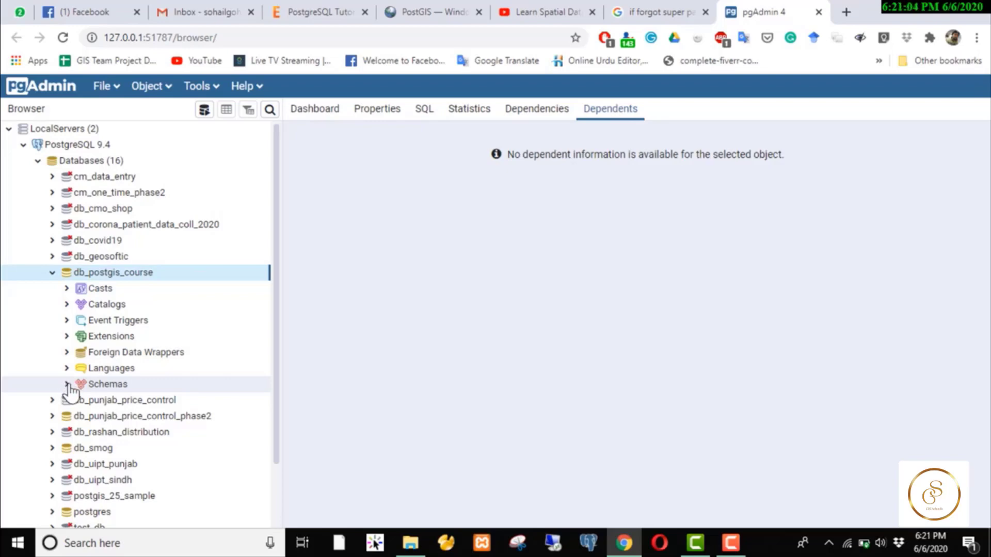
pyautogui.click(66, 386)
pyautogui.click(80, 401)
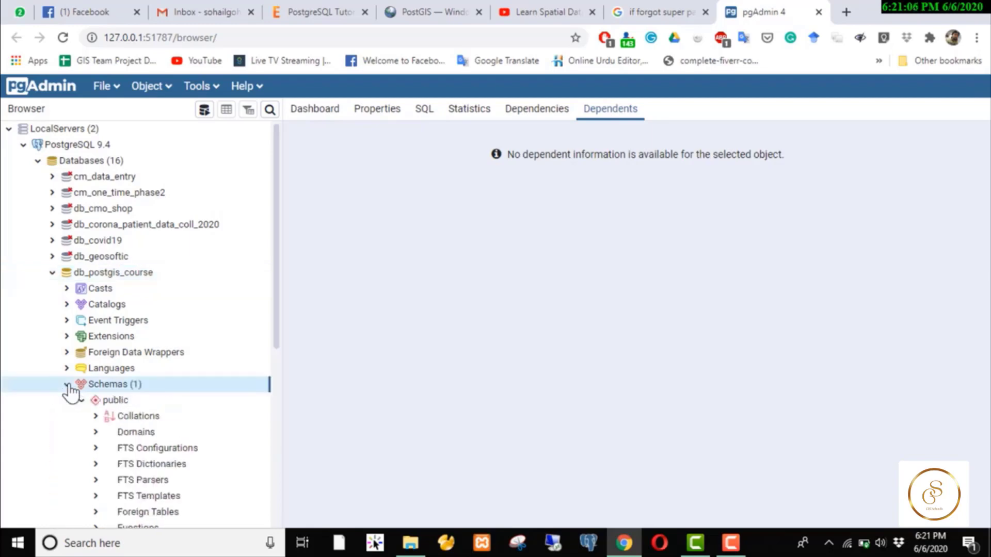
pyautogui.scroll(-4, 134, 406)
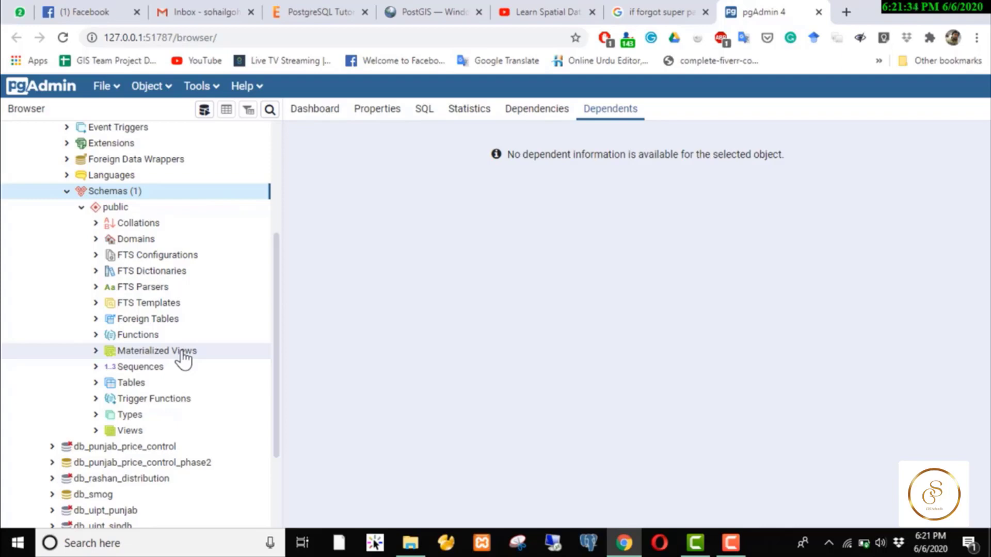
pyautogui.scroll(5, 183, 359)
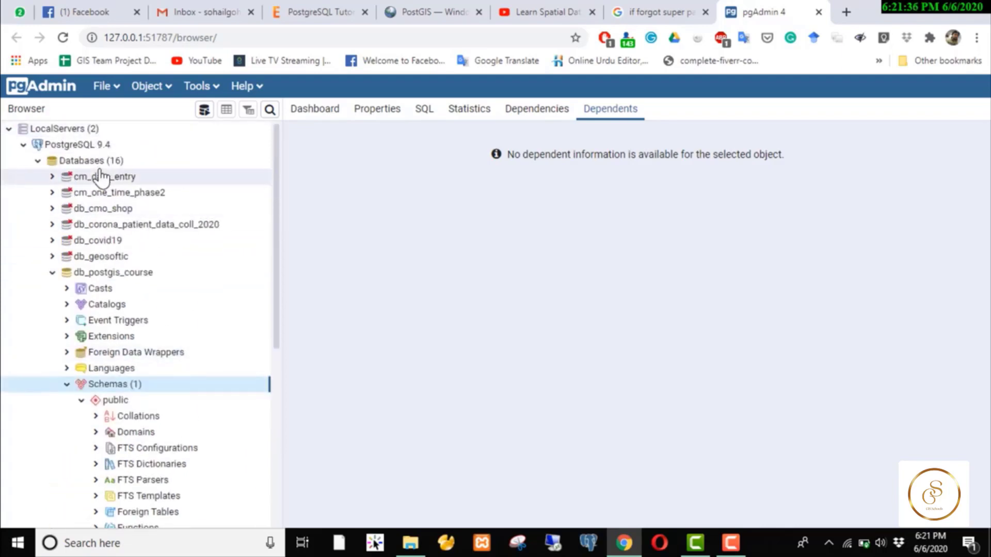
pyautogui.click(38, 161)
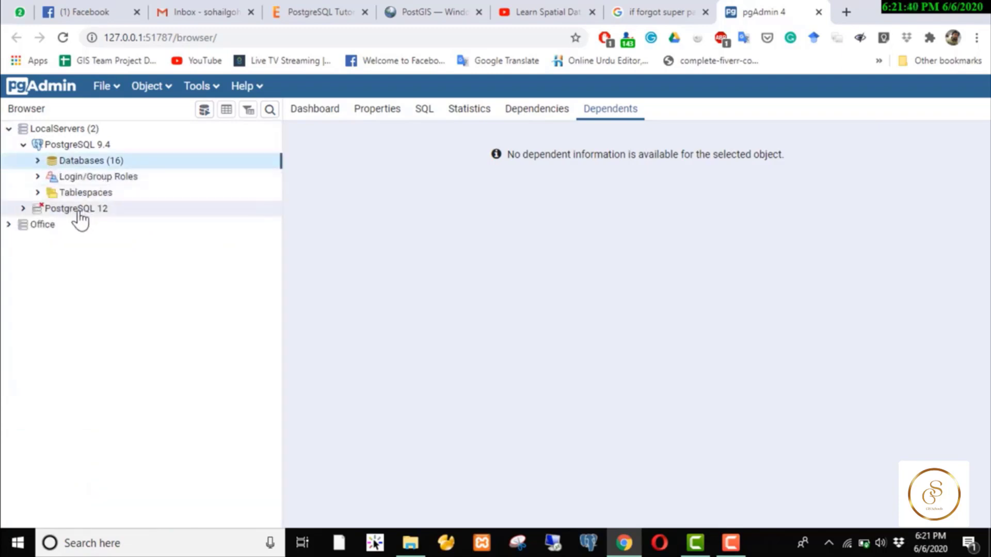